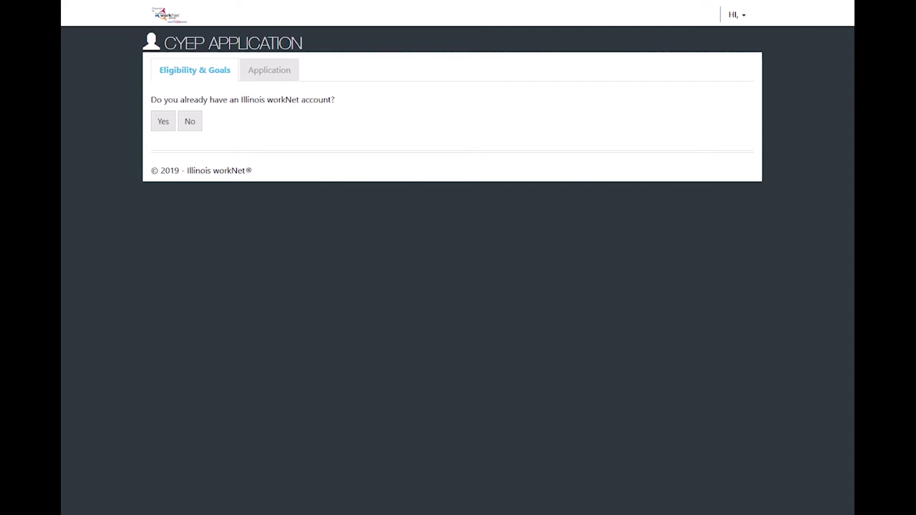
# Step: Indicate that there is no existing Illinois workNet account and register the filled-in new account, accepting the terms agreement
pyautogui.click(190, 123)
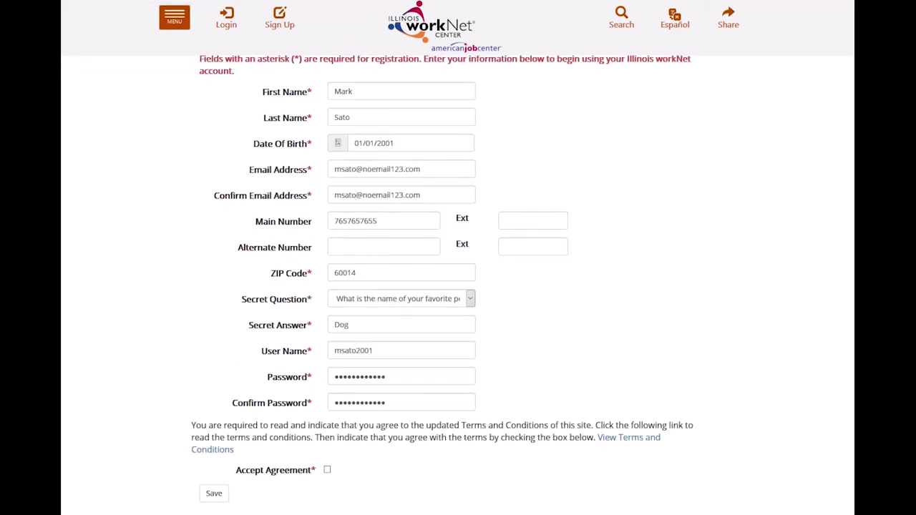
pyautogui.click(328, 471)
pyautogui.click(214, 493)
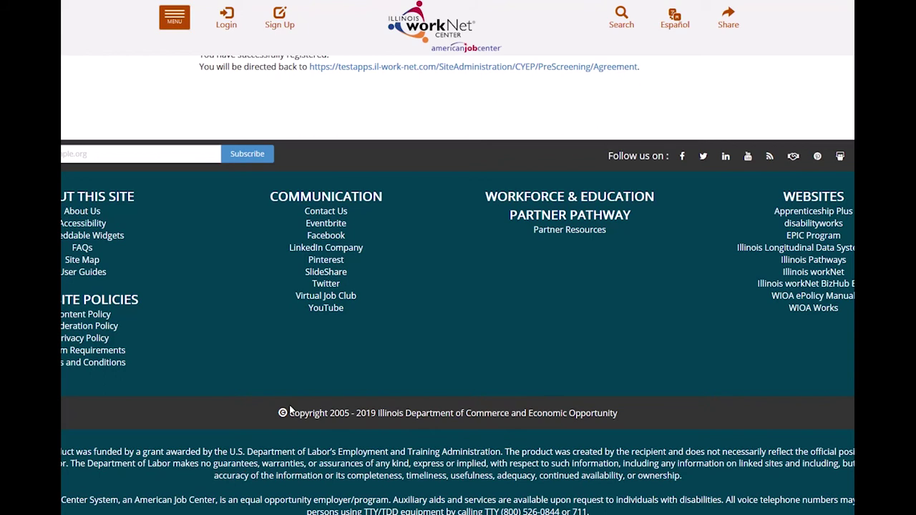
pyautogui.scroll(1, 503, 122)
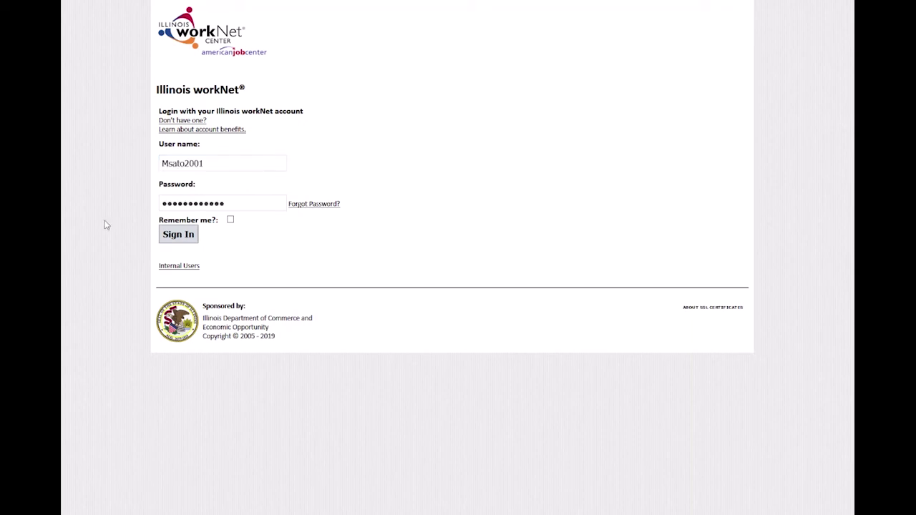
# Step: Sign in to Illinois workNet with the new account, agree to the terms of use and privacy policy, and start the CYEP application
pyautogui.click(178, 234)
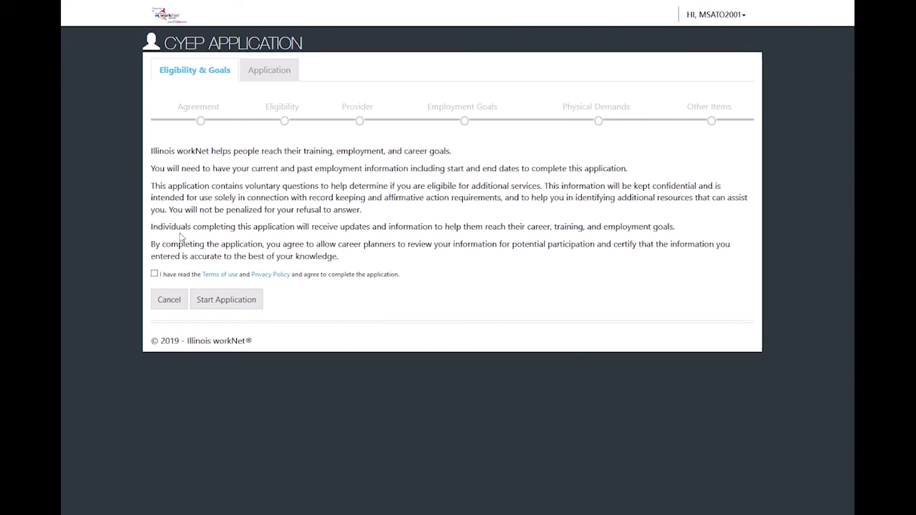
pyautogui.click(153, 274)
pyautogui.click(228, 304)
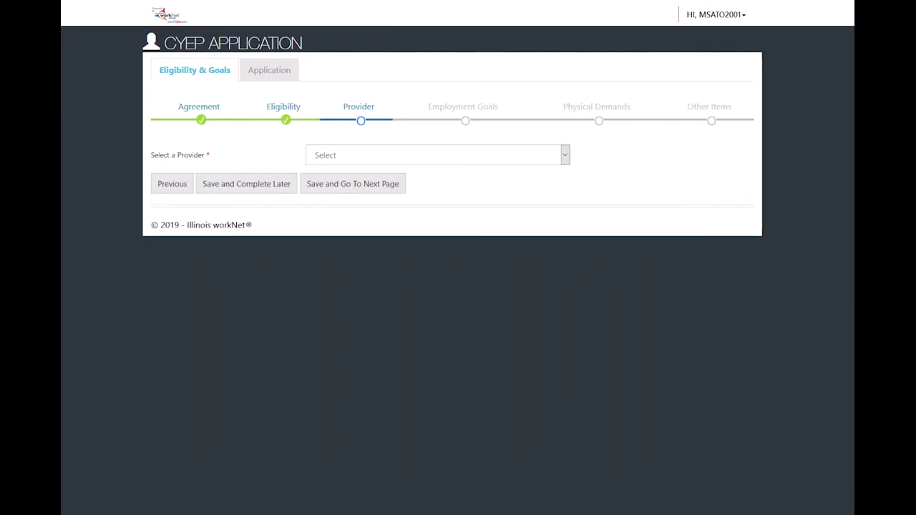
# Step: Select Austin Peoples Action Center at 5125 W. Chicago Ave. as the provider and save to continue
pyautogui.click(392, 160)
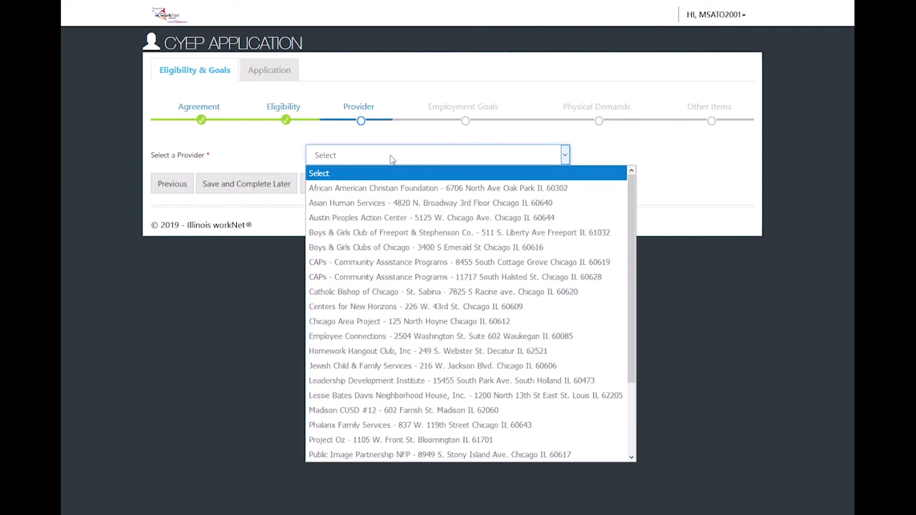
pyautogui.click(387, 218)
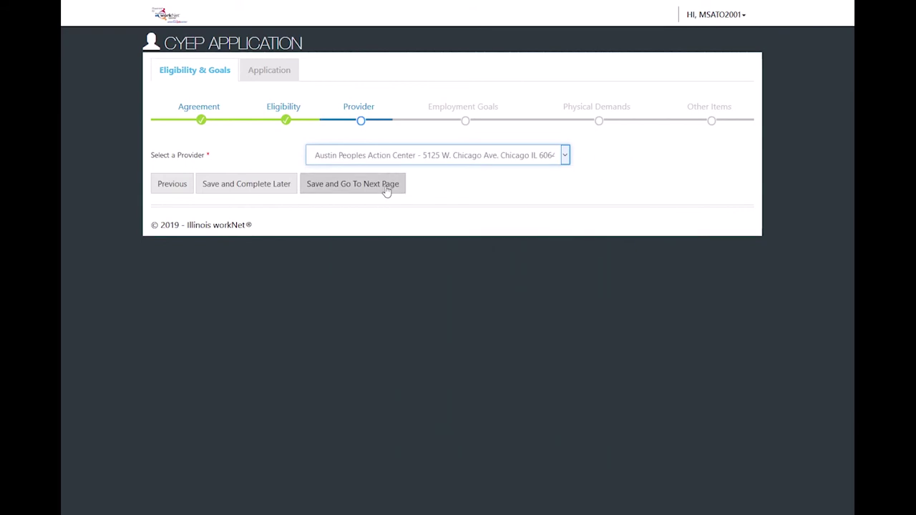
pyautogui.click(386, 187)
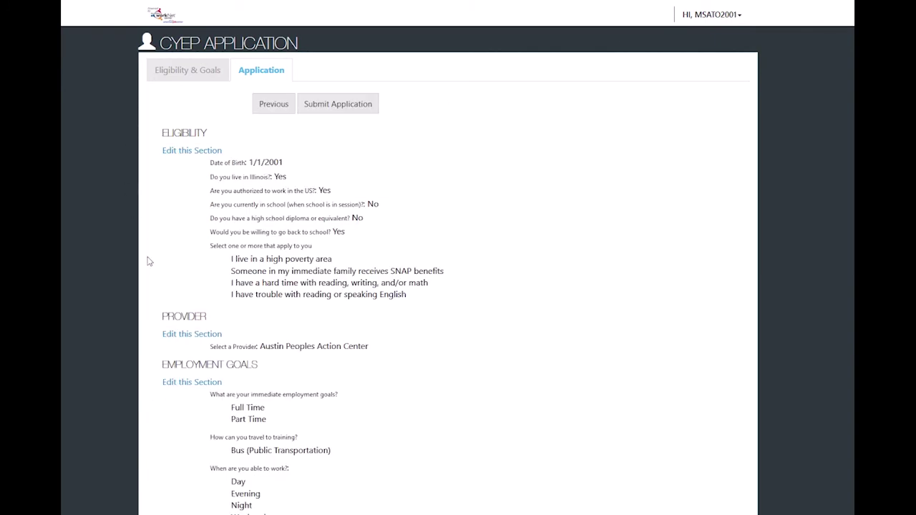
# Step: Review all sections of the completed CYEP application, submit it and confirm the submission
pyautogui.scroll(-4, 149, 262)
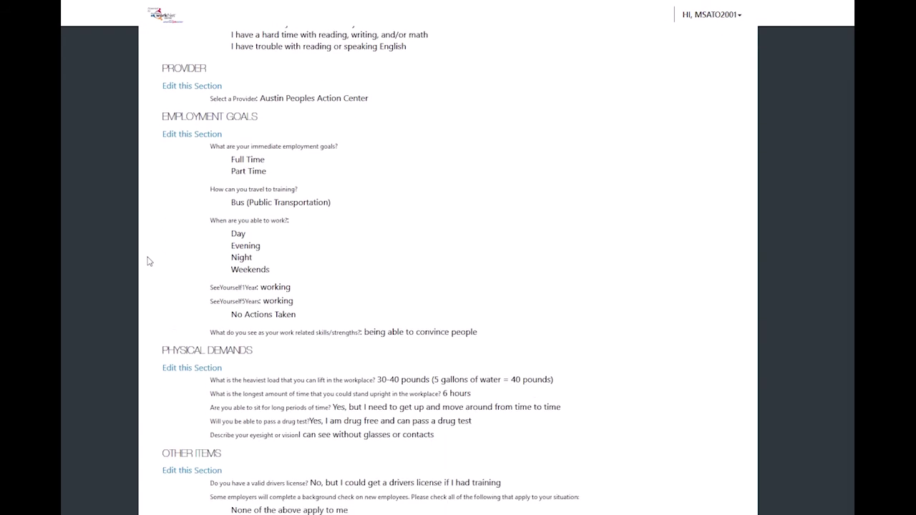
pyautogui.scroll(-7, 149, 262)
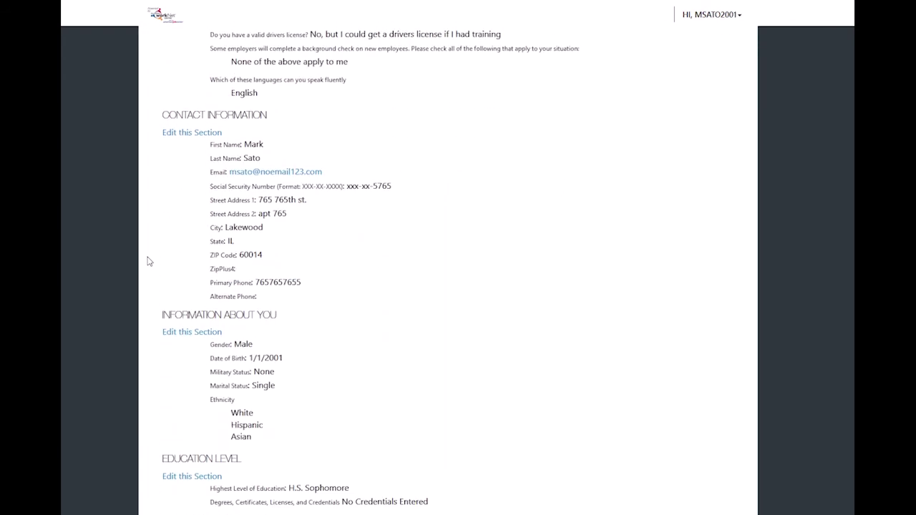
pyautogui.scroll(-4, 149, 262)
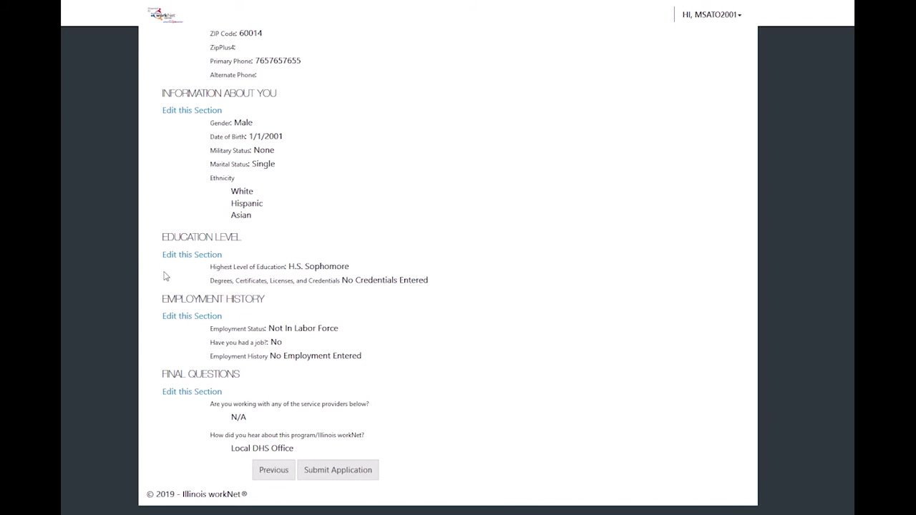
pyautogui.click(351, 474)
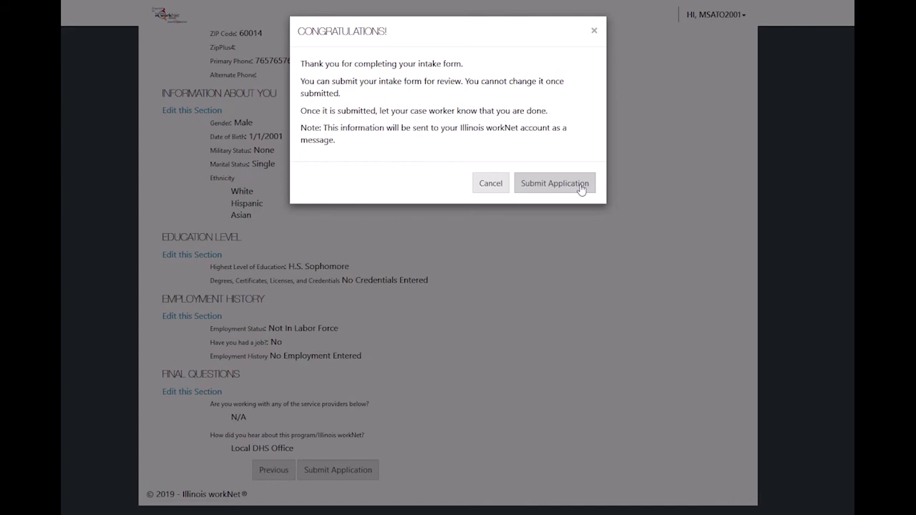
pyautogui.click(555, 184)
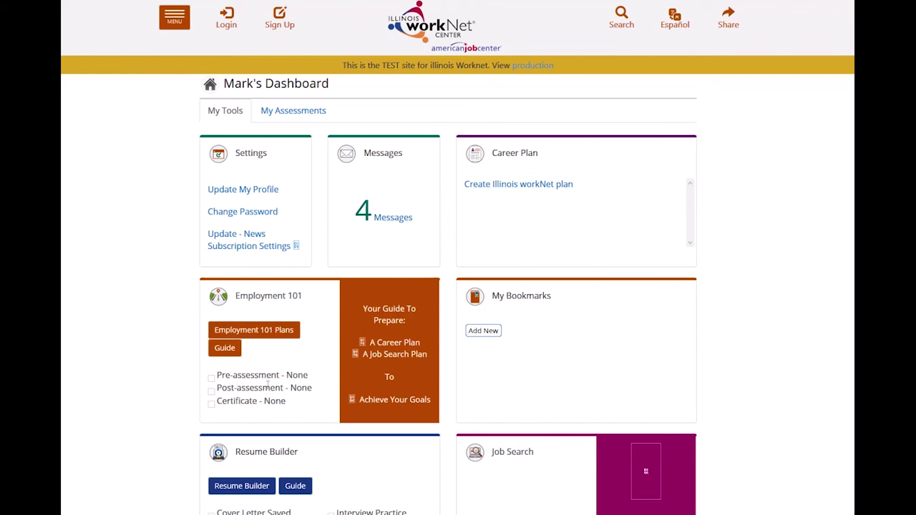
# Step: Look over the customer dashboard, including its tools, program applications and assessments
pyautogui.scroll(-1, 266, 387)
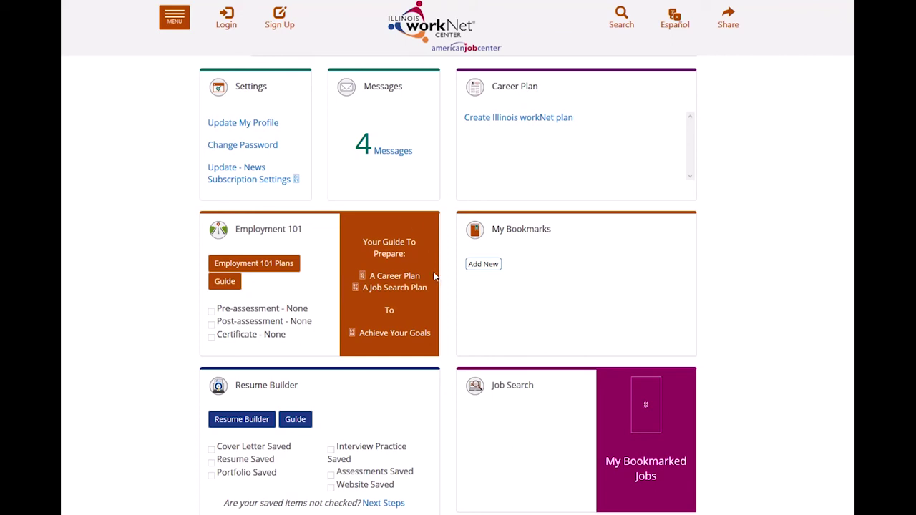
pyautogui.scroll(-5, 433, 279)
pyautogui.scroll(-3, 434, 280)
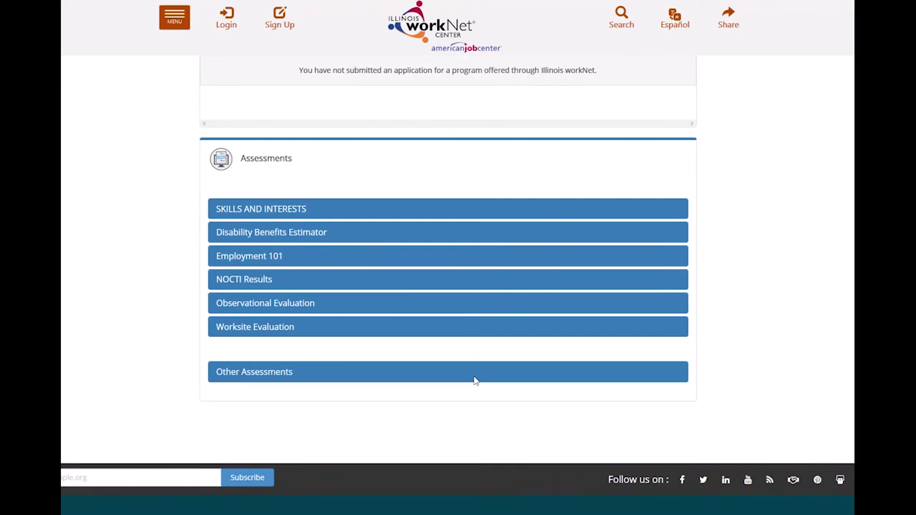
pyautogui.scroll(8, 470, 380)
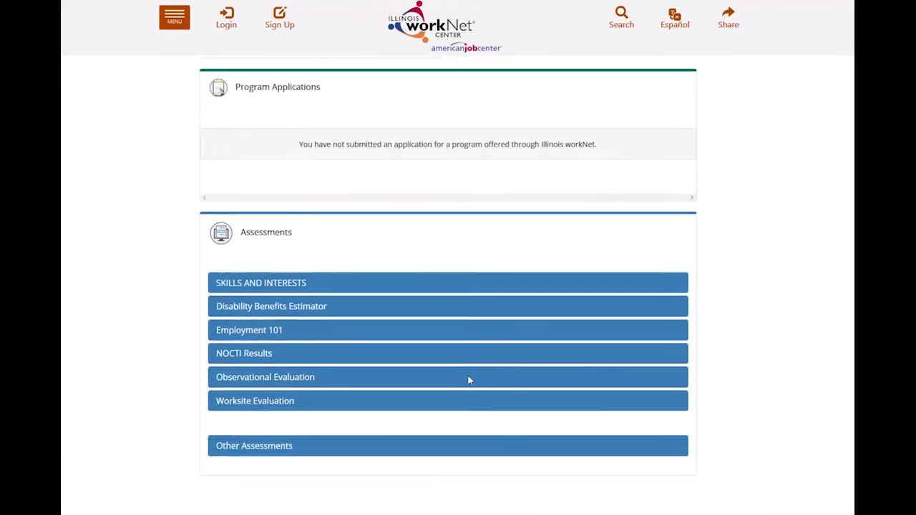
pyautogui.scroll(2, 467, 381)
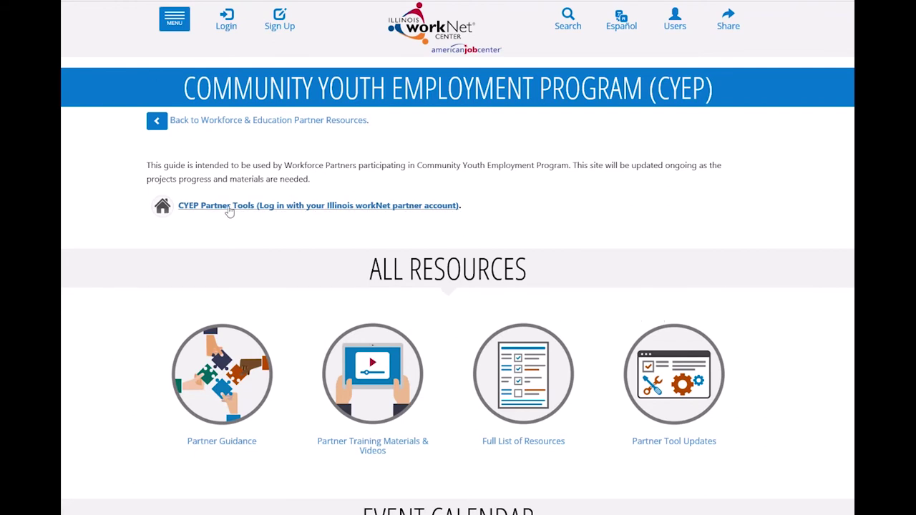
# Step: Examine the upcoming and past events in the Community Youth Employment Program partner guide's event calendar
pyautogui.scroll(-2, 195, 342)
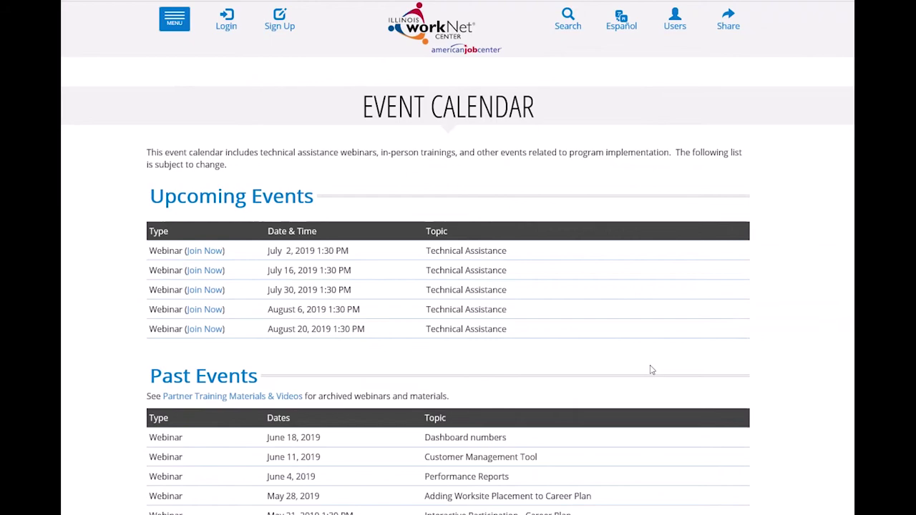
pyautogui.scroll(-5, 650, 369)
pyautogui.scroll(3, 651, 368)
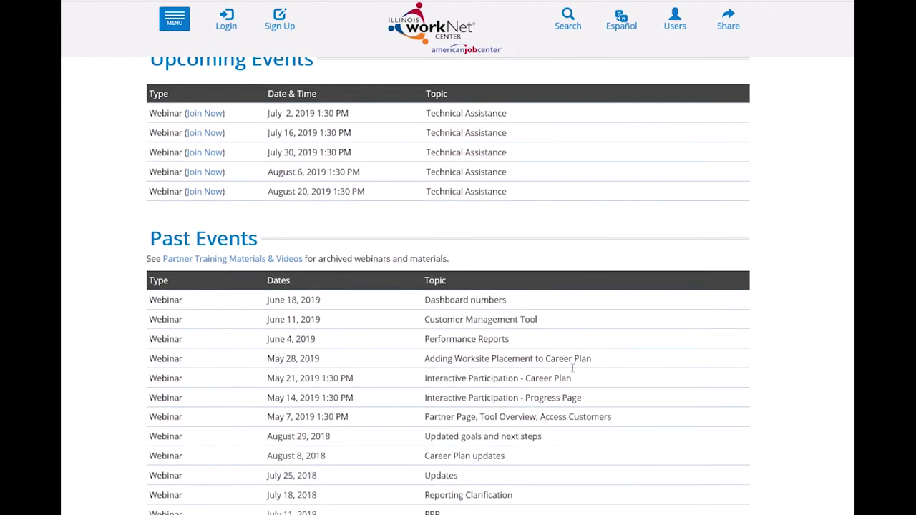
pyautogui.scroll(-1, 568, 403)
pyautogui.scroll(2, 567, 405)
pyautogui.scroll(6, 567, 405)
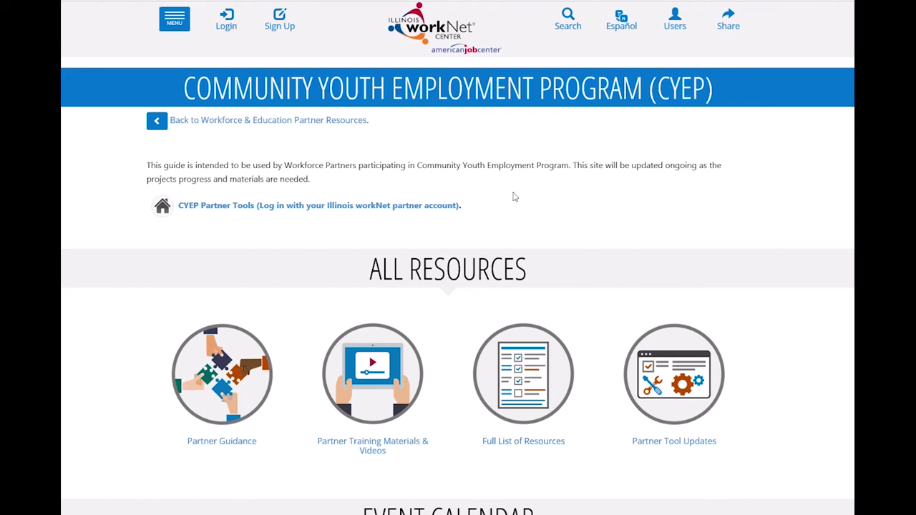
# Step: Go to the CYEP Partner Tools, find the new applicant on page 2 of the customer list and view their submitted application
pyautogui.click(224, 208)
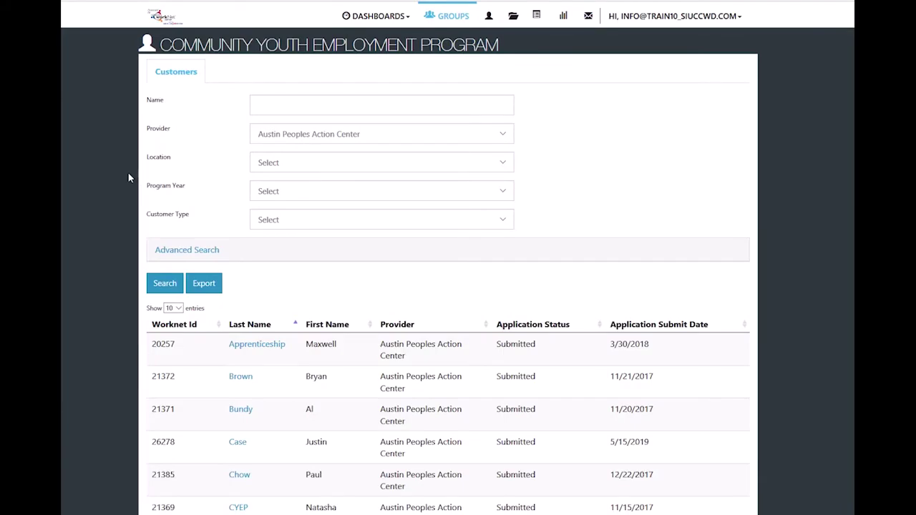
pyautogui.scroll(-3, 128, 171)
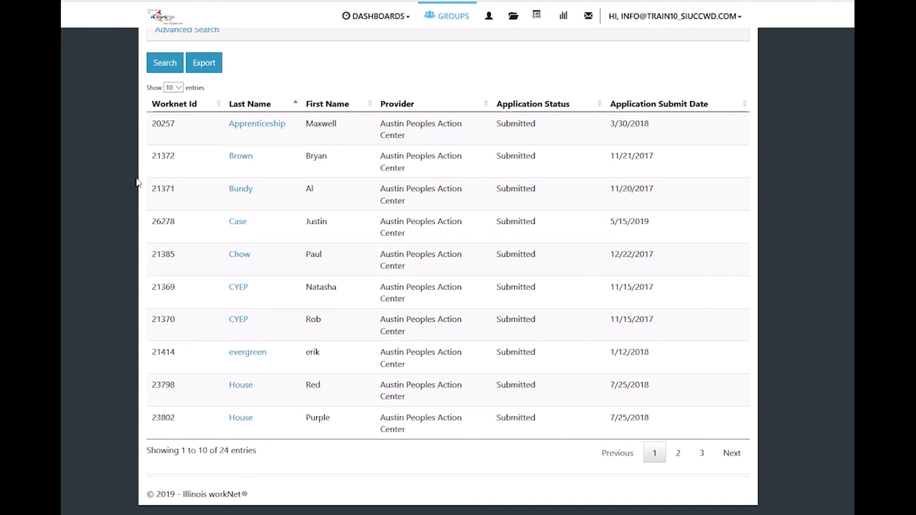
pyautogui.click(704, 455)
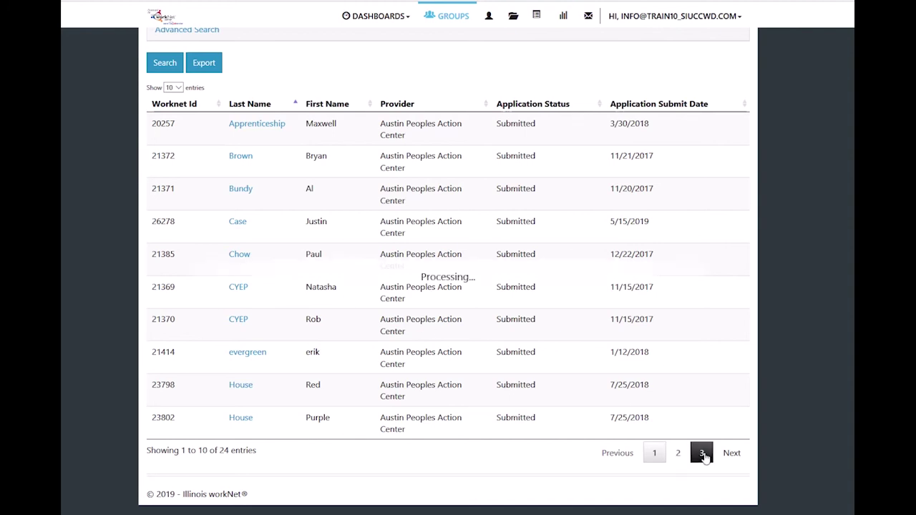
pyautogui.click(680, 456)
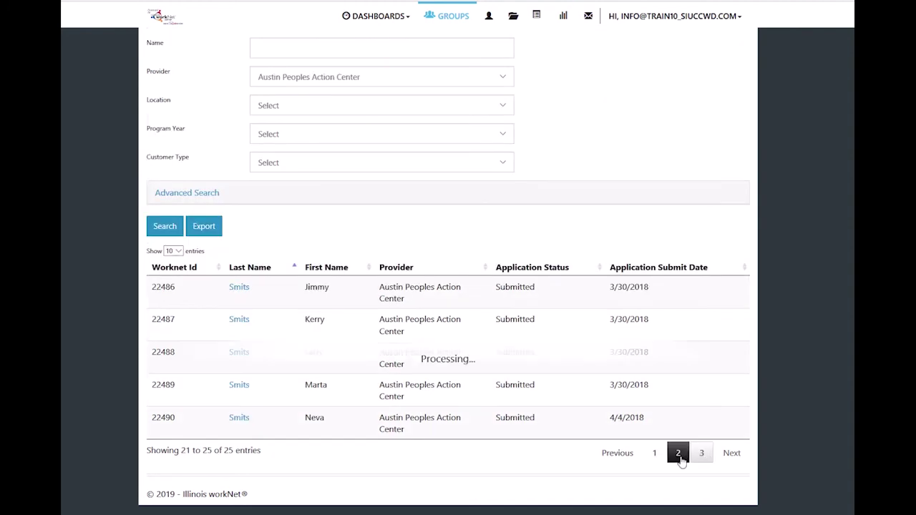
pyautogui.scroll(-2, 677, 340)
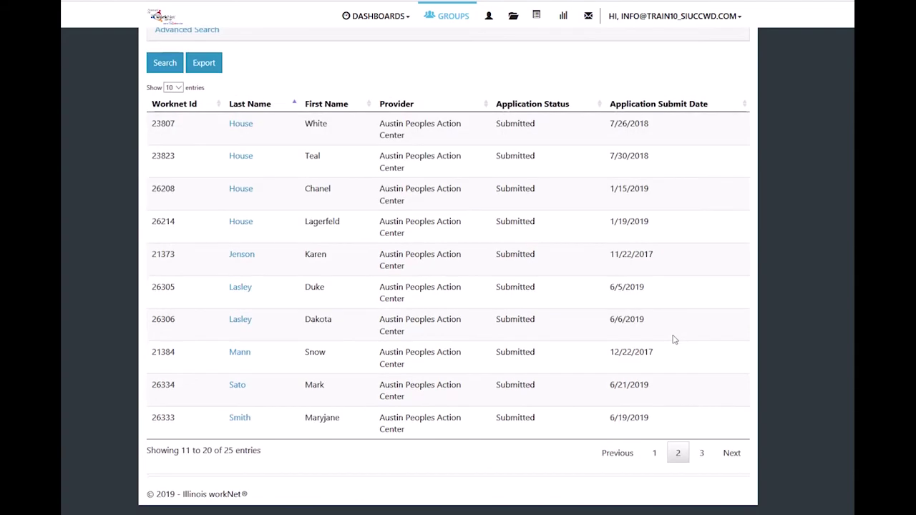
pyautogui.click(238, 387)
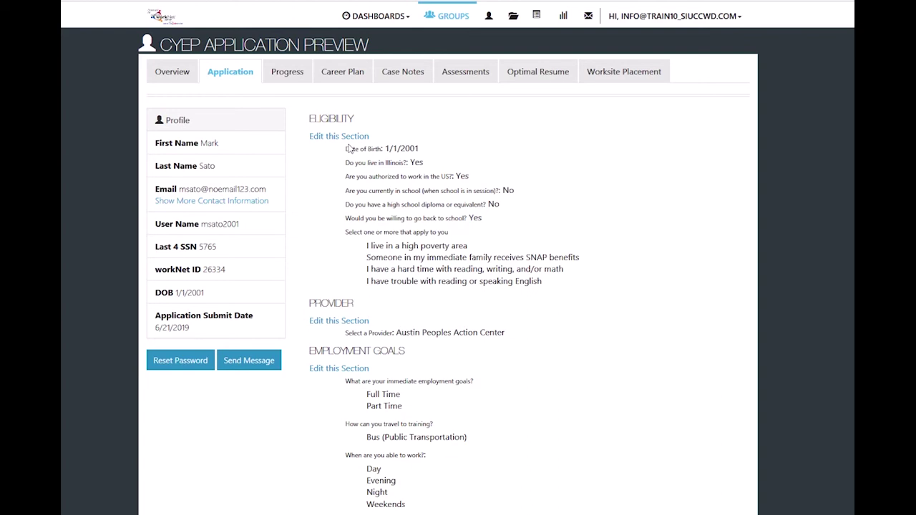
pyautogui.scroll(-1, 348, 274)
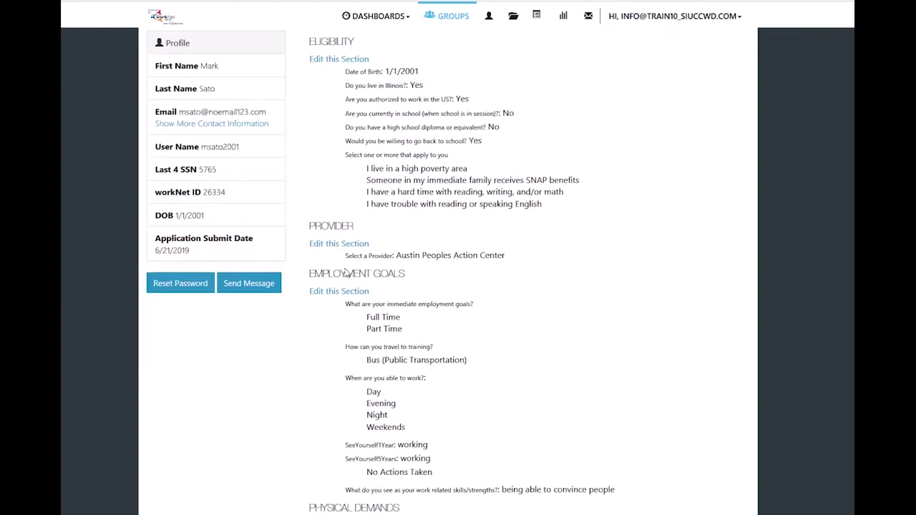
pyautogui.scroll(1, 348, 273)
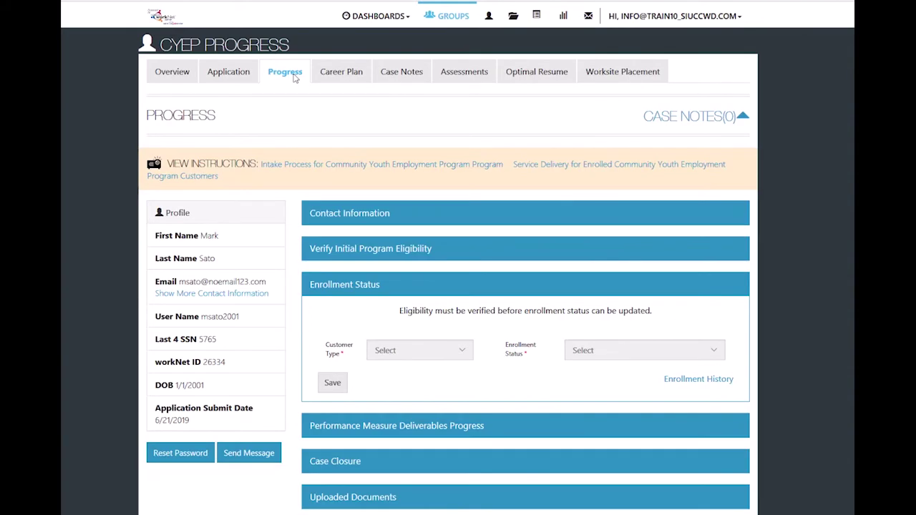
# Step: Assign a staff contact to the customer under Contact Information on the Progress page
pyautogui.click(346, 222)
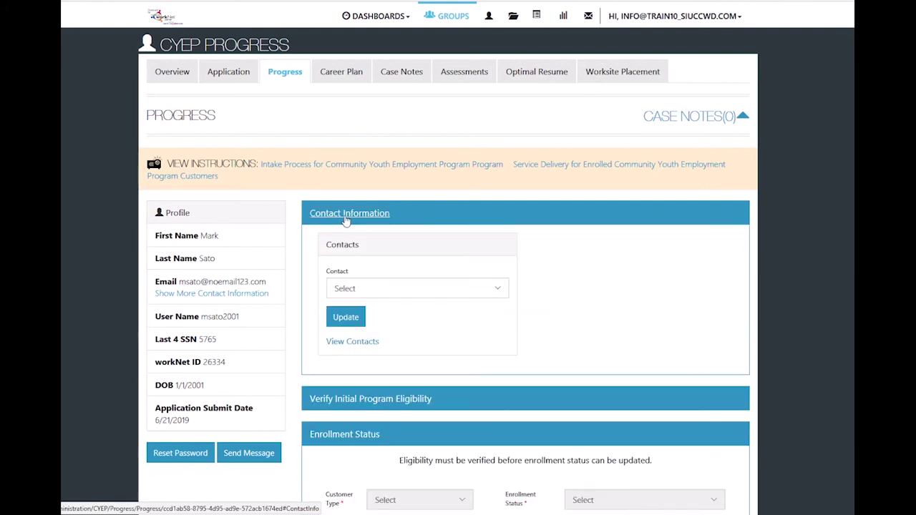
pyautogui.click(378, 290)
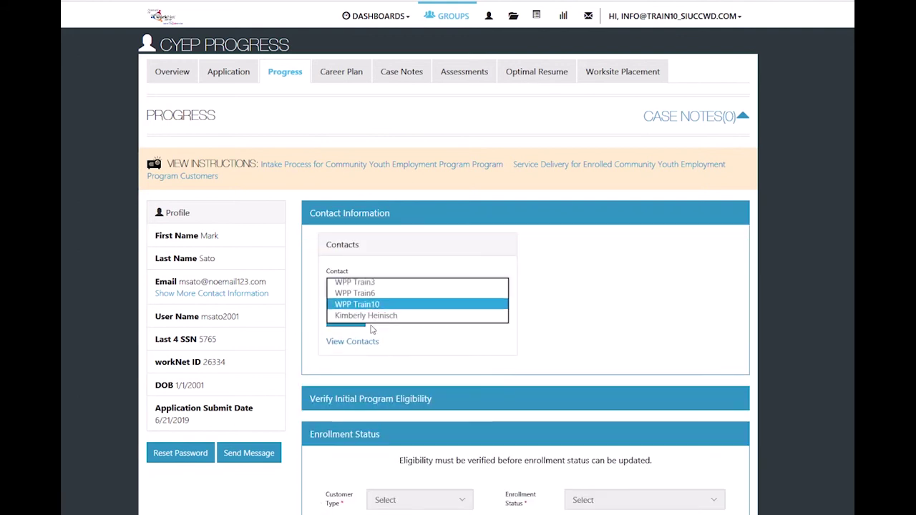
pyautogui.click(373, 324)
pyautogui.click(356, 321)
# Step: Under Verify Initial Program Eligibility, mark age, Illinois residency, U.S. work authorization and school status as verified
pyautogui.scroll(-2, 356, 322)
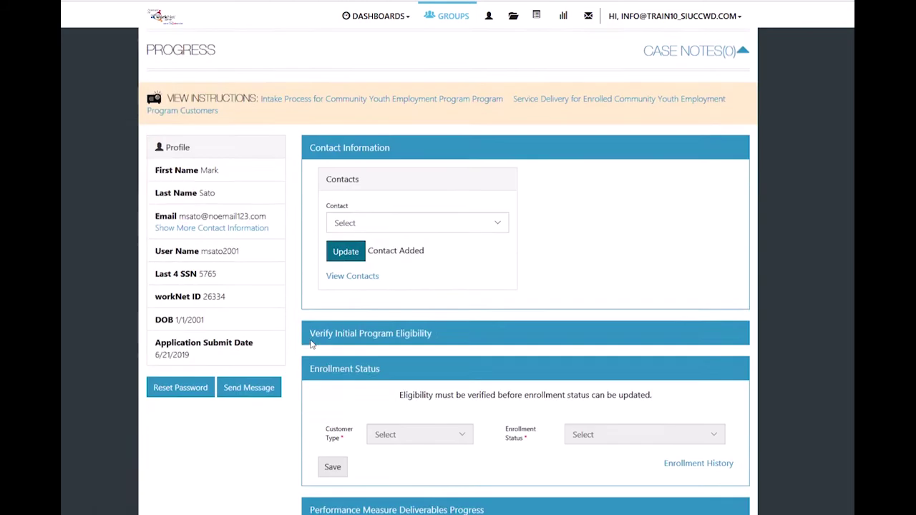
pyautogui.click(370, 245)
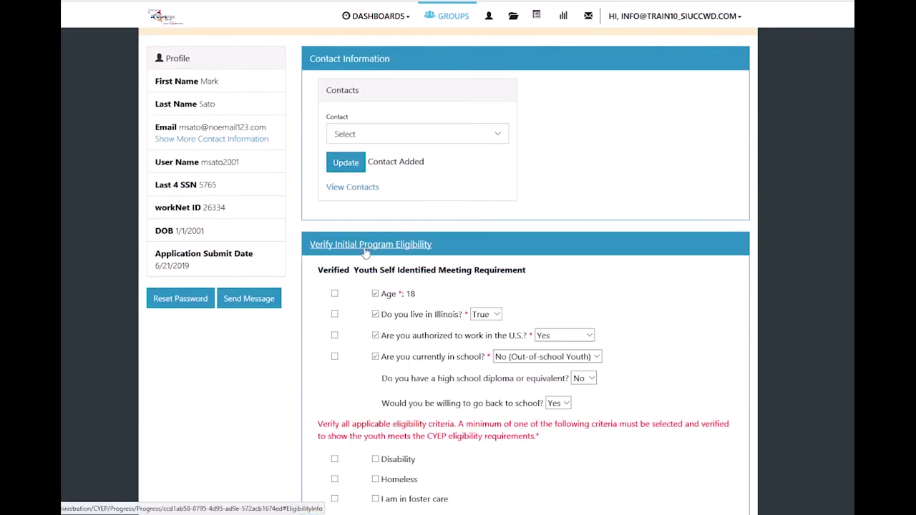
pyautogui.scroll(-2, 337, 265)
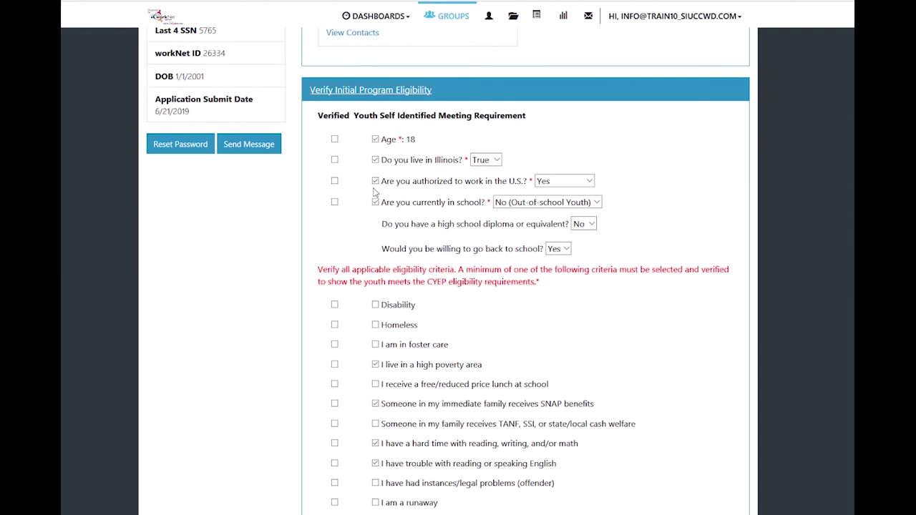
pyautogui.click(335, 139)
pyautogui.click(334, 160)
pyautogui.click(335, 181)
pyautogui.click(334, 201)
# Step: Mark the high poverty area, immediate-family SNAP benefits, reading/writing/math difficulty and trouble reading or speaking English criteria as verified
pyautogui.scroll(-2, 344, 229)
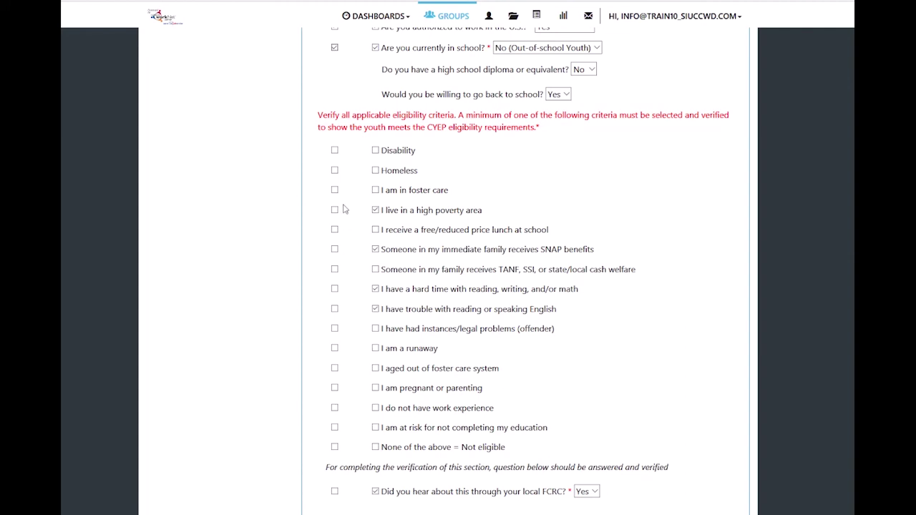
pyautogui.click(335, 211)
pyautogui.click(334, 249)
pyautogui.click(335, 289)
pyautogui.click(335, 309)
pyautogui.scroll(-1, 302, 333)
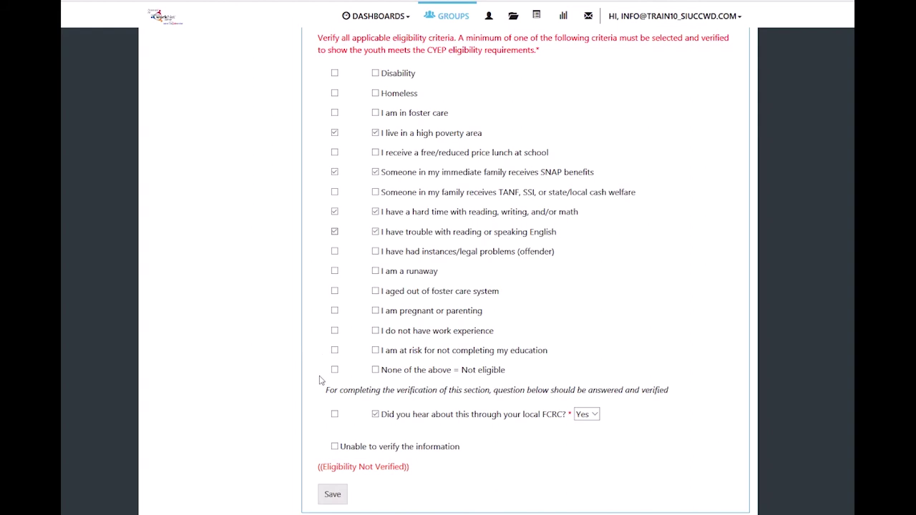
# Step: Mark the question about hearing of the program through the local FCRC as verified and save the eligibility verification
pyautogui.scroll(-2, 320, 378)
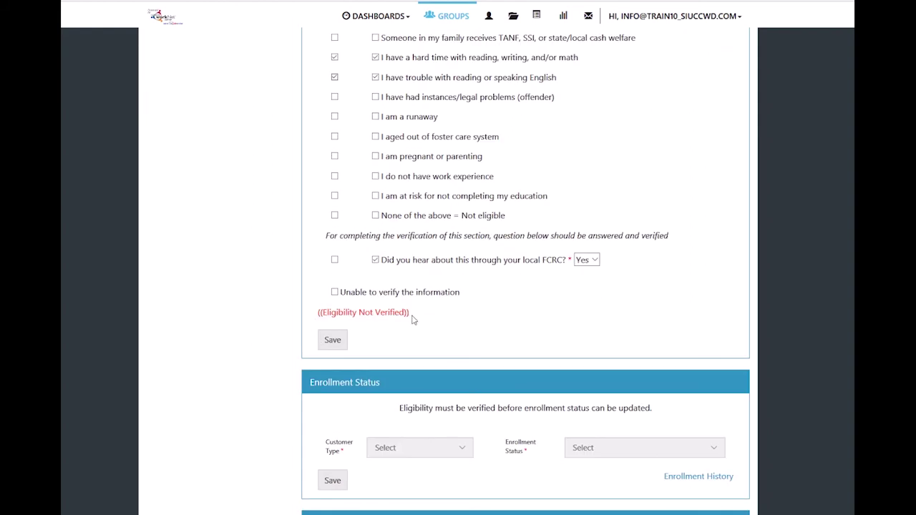
pyautogui.click(334, 260)
pyautogui.click(339, 341)
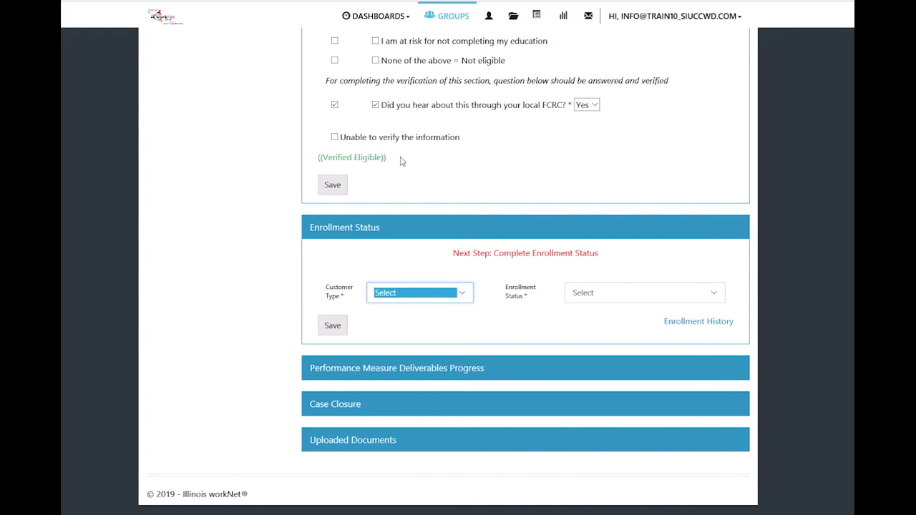
# Step: Under Enrollment Status, set the customer type to Out-of-School Youth and the status to Enrolled and Eligibility Verified, and save
pyautogui.click(429, 295)
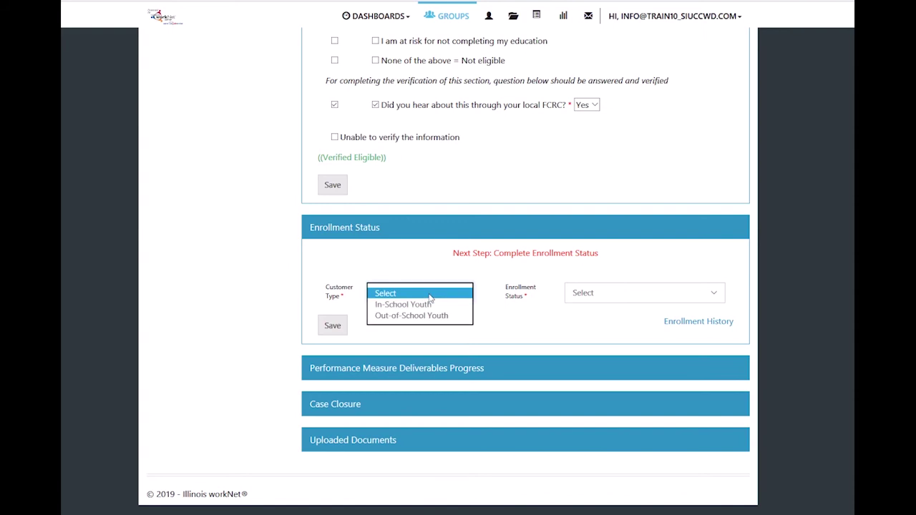
pyautogui.click(426, 316)
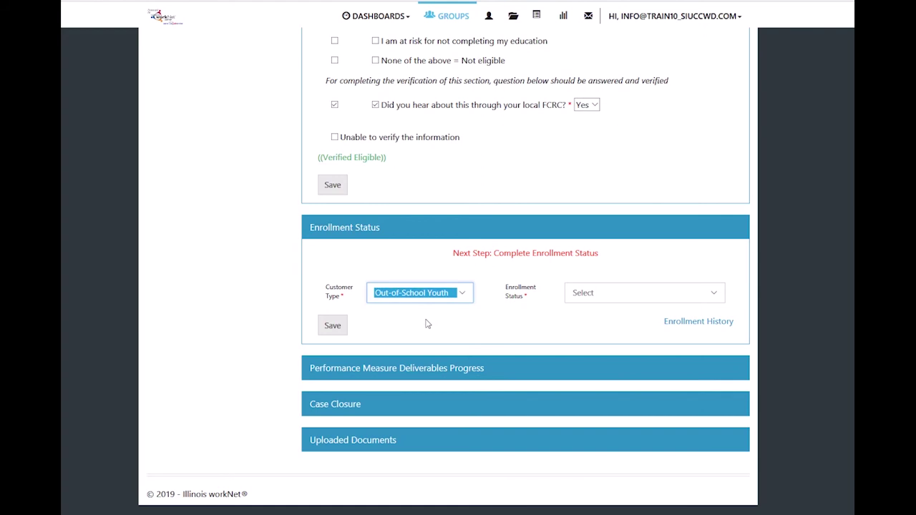
pyautogui.click(622, 294)
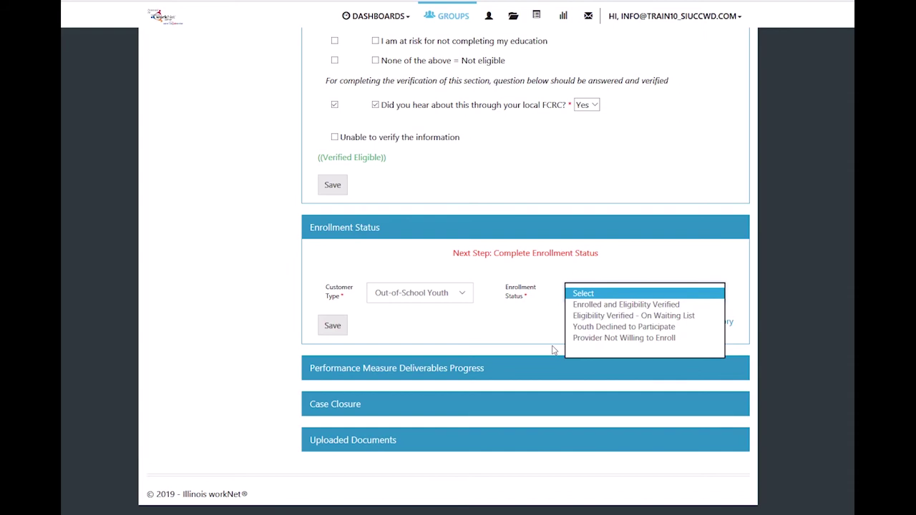
pyautogui.click(610, 308)
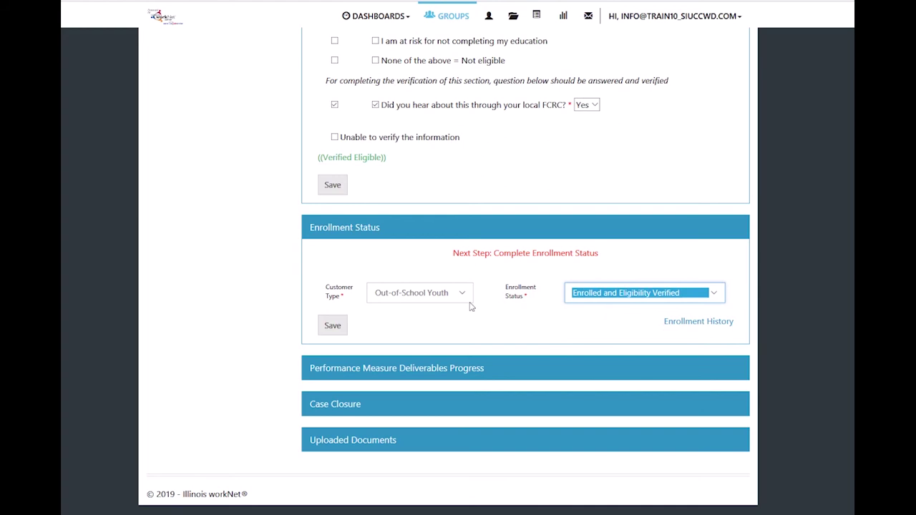
pyautogui.click(331, 328)
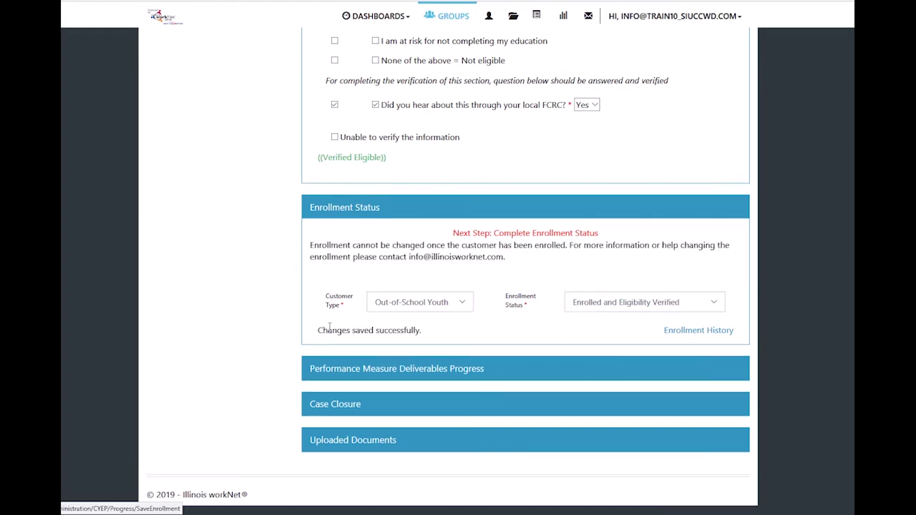
# Step: Review the assessment, worksite placement and career plan items under Performance Measure Deliverables Progress
pyautogui.click(333, 375)
pyautogui.scroll(-5, 281, 333)
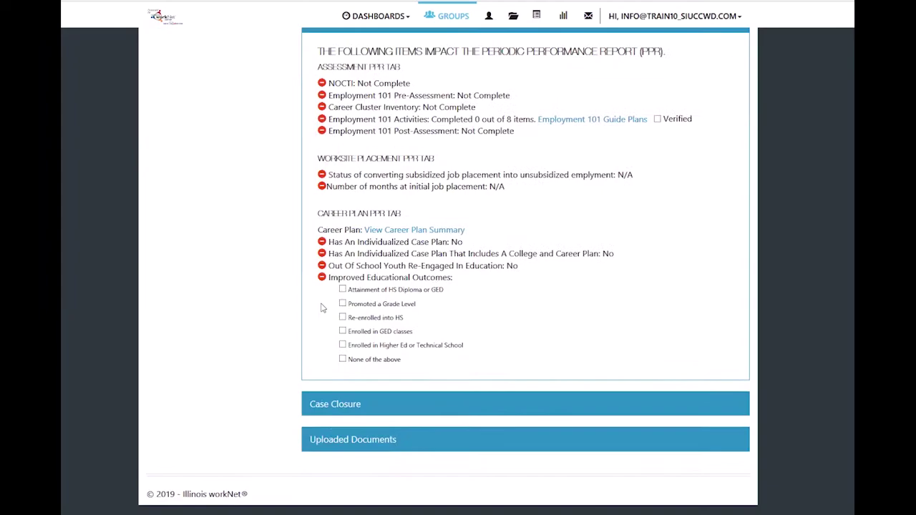
pyautogui.scroll(15, 315, 307)
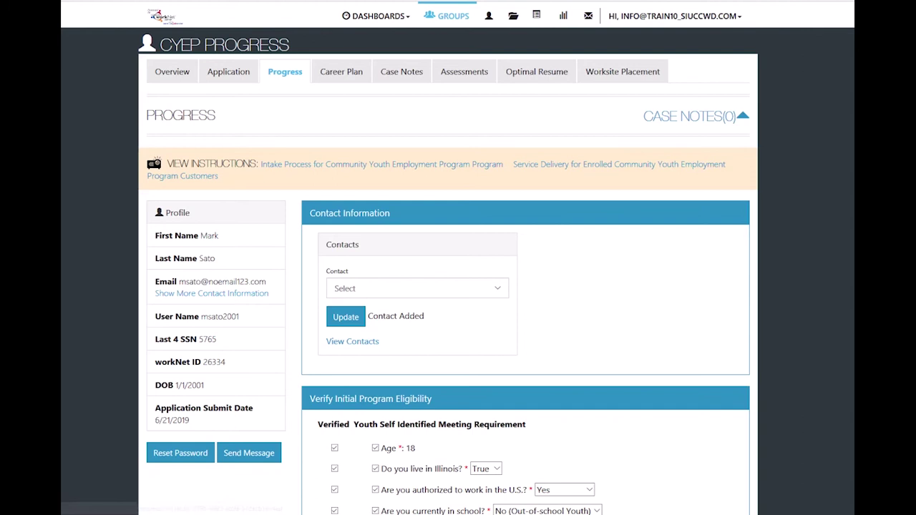
# Step: In the customer's career plan, look over the Review Assessment sections and the blank assessment summary form, closing it without entries
pyautogui.click(342, 71)
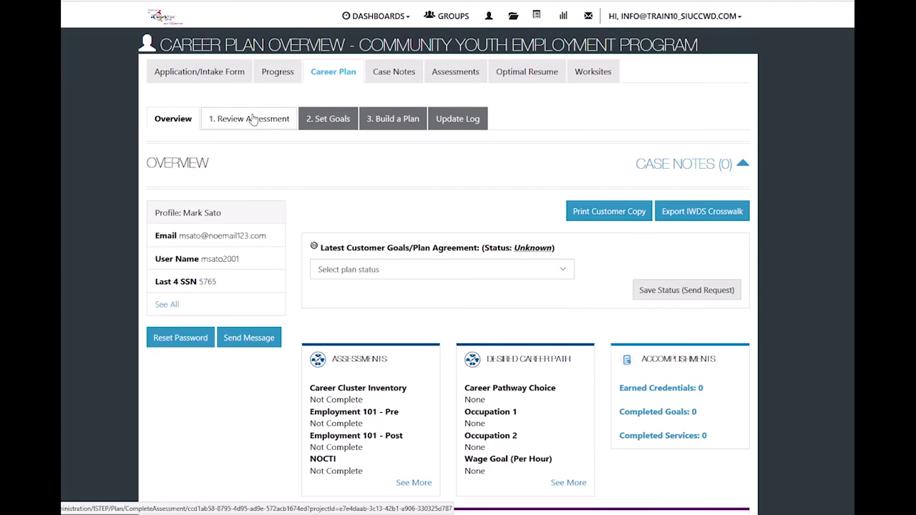
pyautogui.click(252, 119)
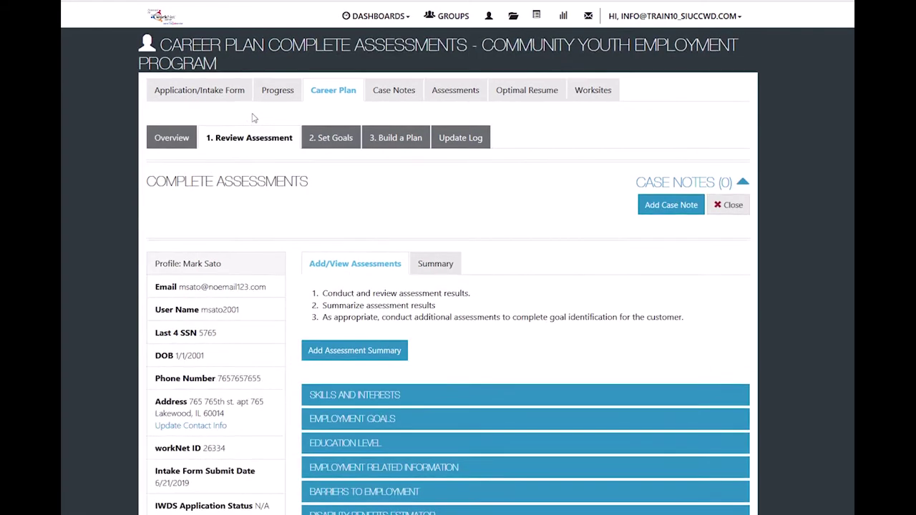
pyautogui.scroll(-2, 348, 287)
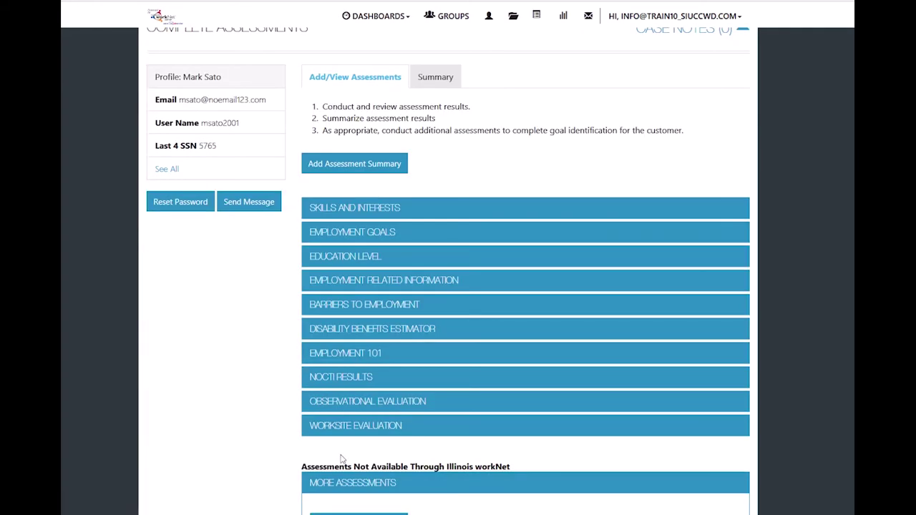
pyautogui.scroll(2, 342, 459)
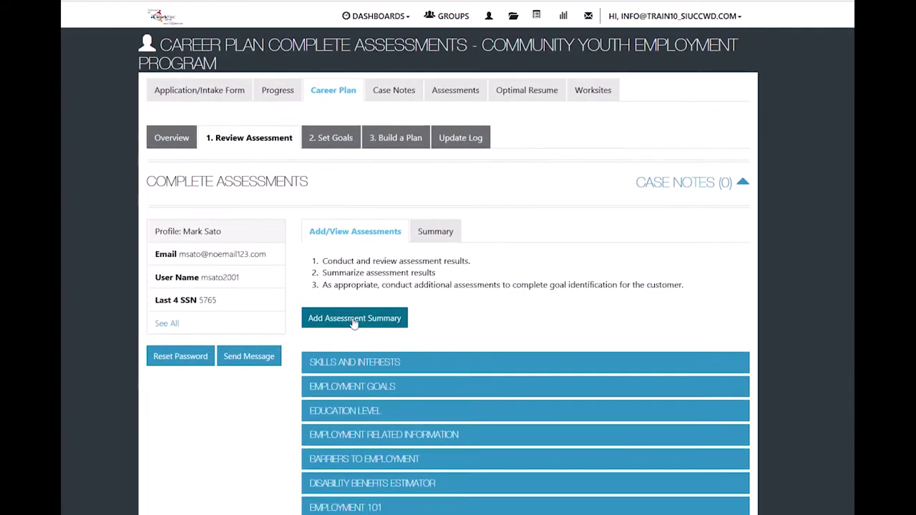
pyautogui.click(355, 317)
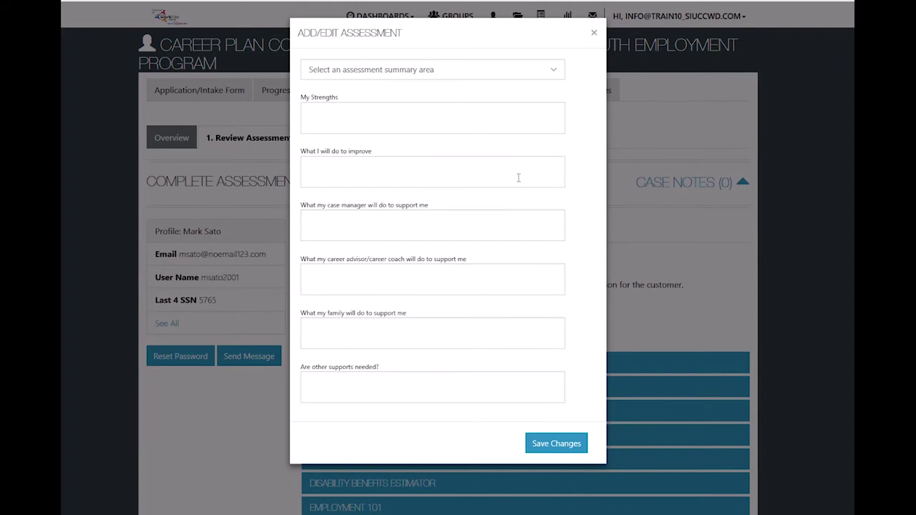
pyautogui.click(594, 34)
# Step: Under Set Goals, add the short-term Career Plan goal "obtain permanent employment" with status Not Started, and go to Build a Plan
pyautogui.click(339, 141)
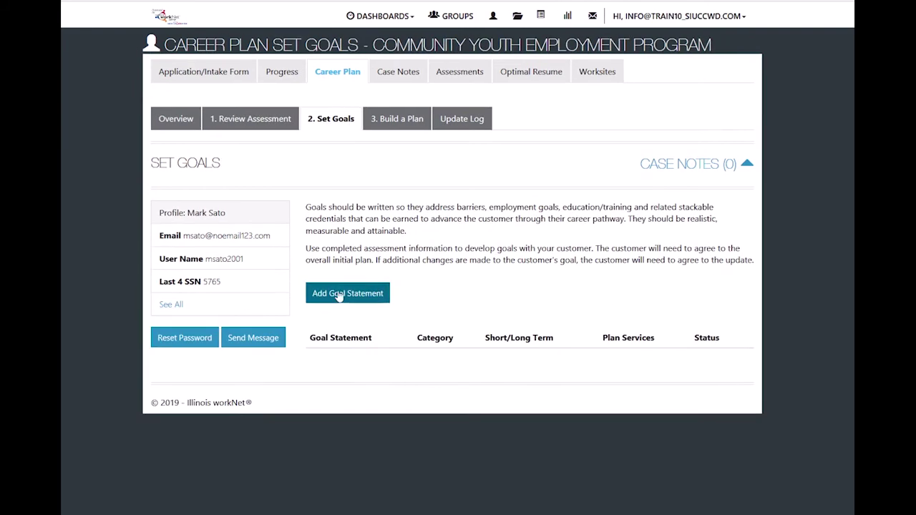
pyautogui.click(346, 294)
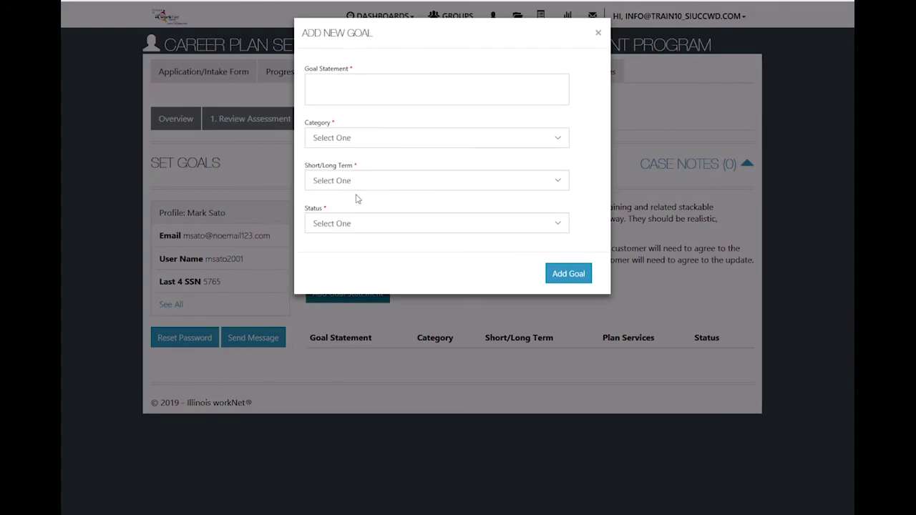
pyautogui.click(390, 83)
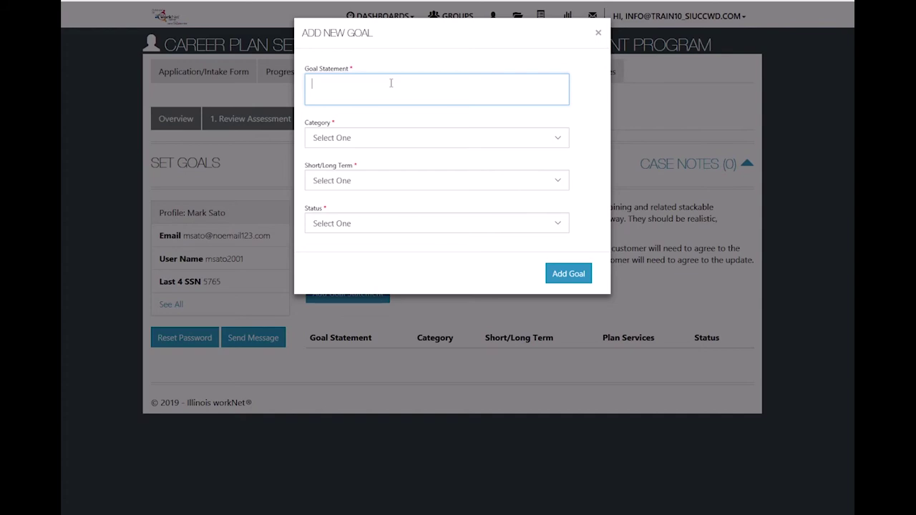
pyautogui.write('obtain permanent employment')
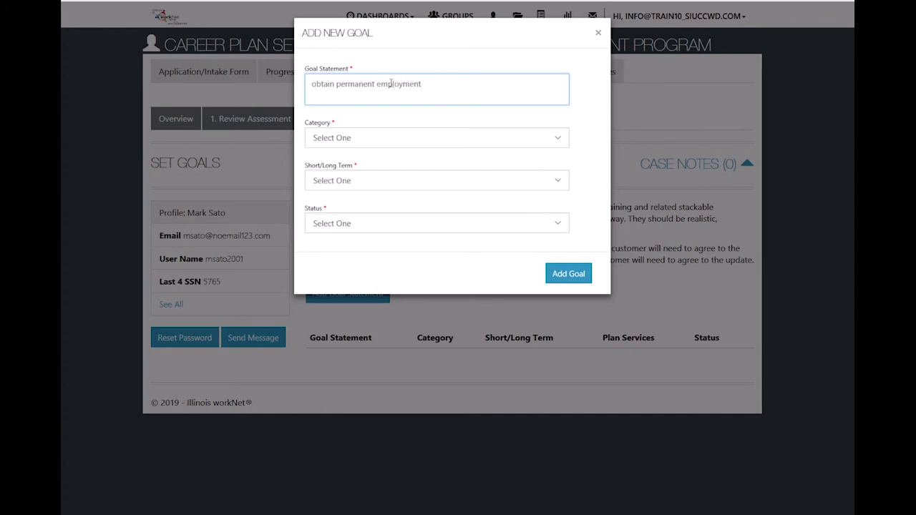
pyautogui.click(396, 143)
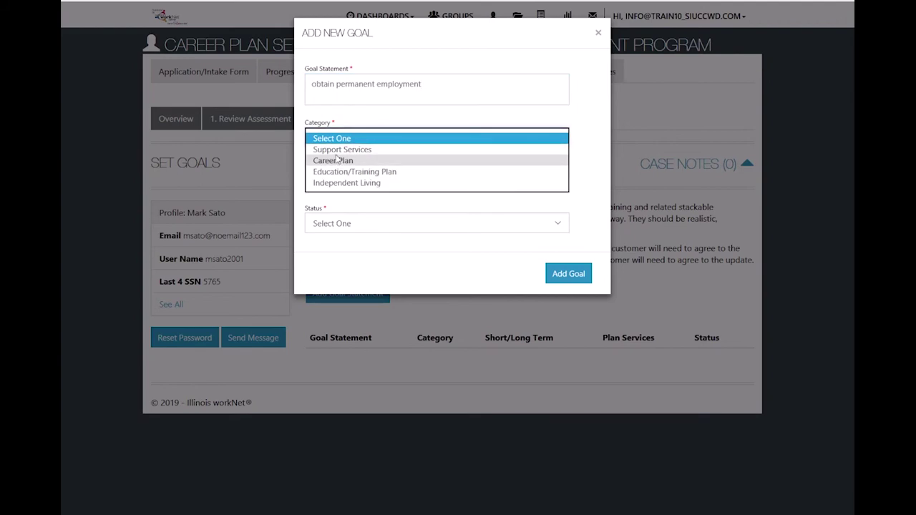
pyautogui.click(333, 162)
pyautogui.click(342, 179)
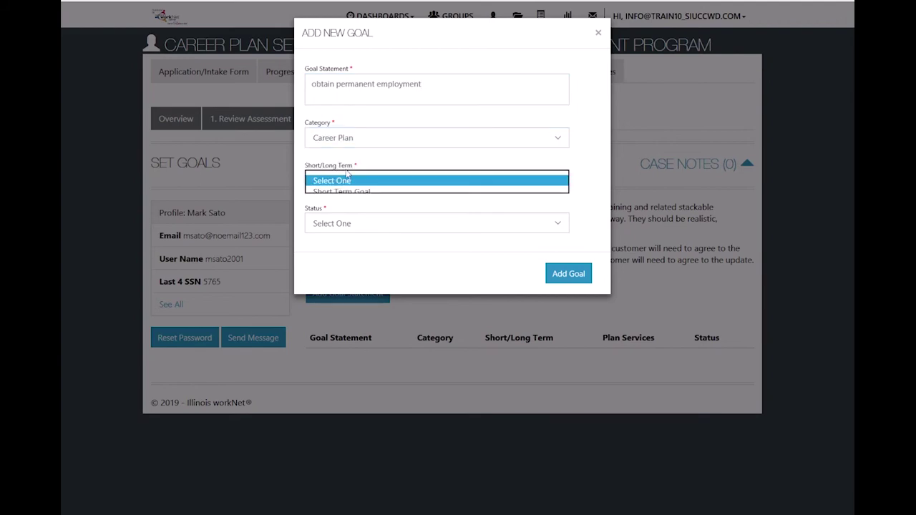
pyautogui.click(348, 192)
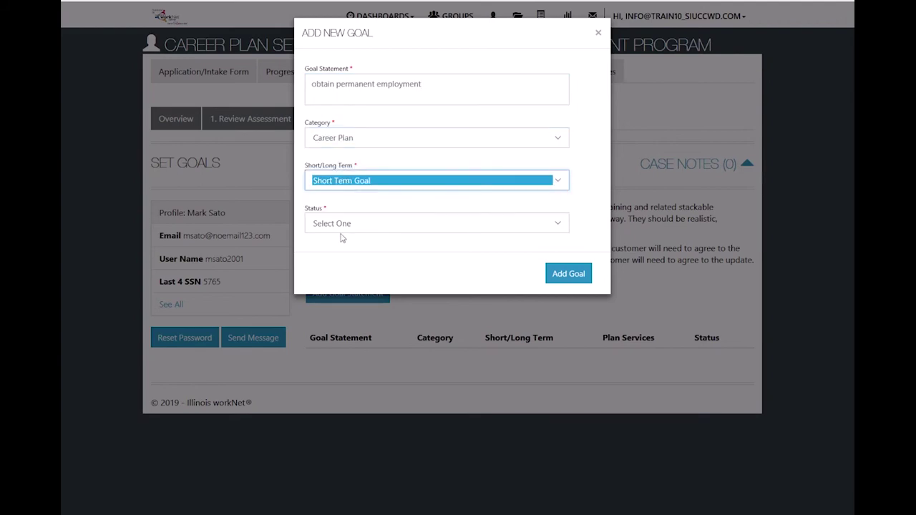
pyautogui.click(346, 227)
pyautogui.click(348, 226)
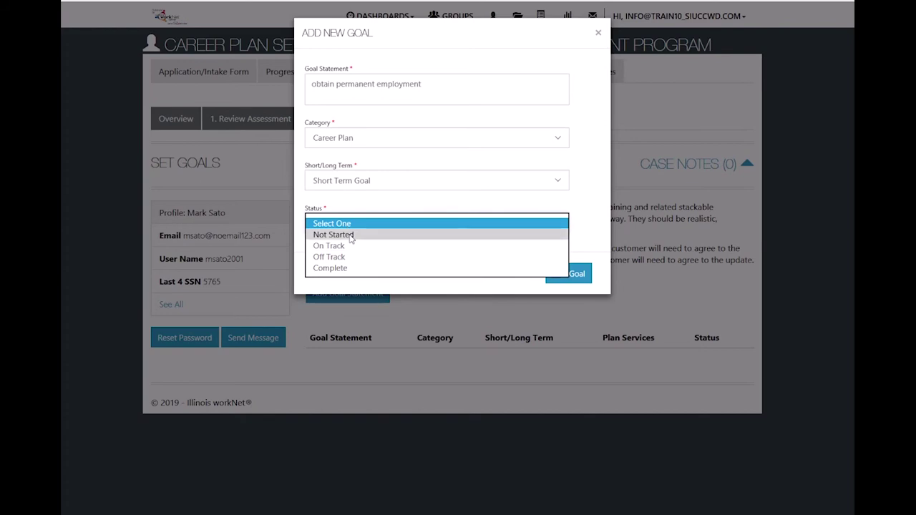
pyautogui.click(351, 236)
pyautogui.click(587, 276)
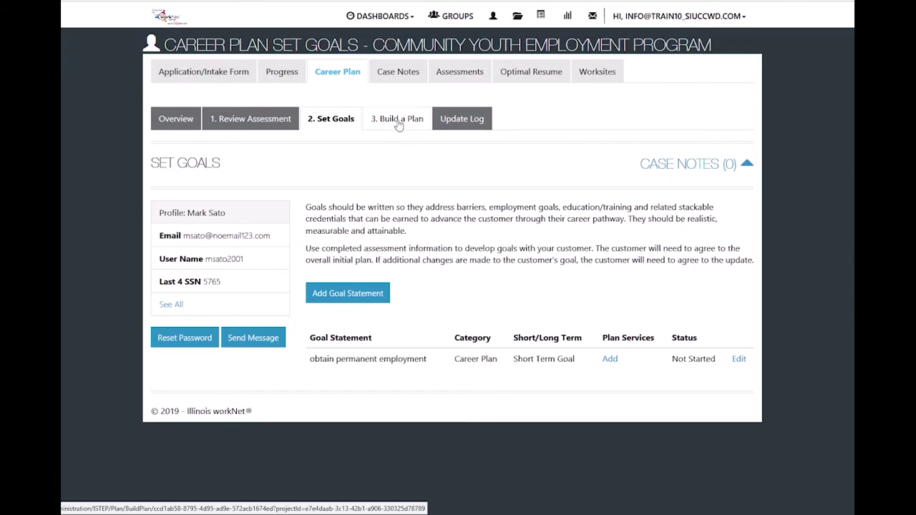
pyautogui.click(399, 122)
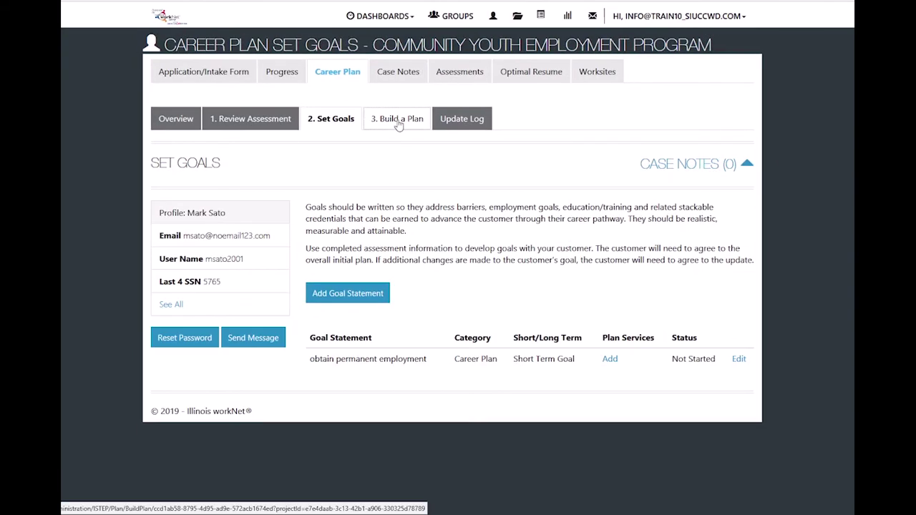
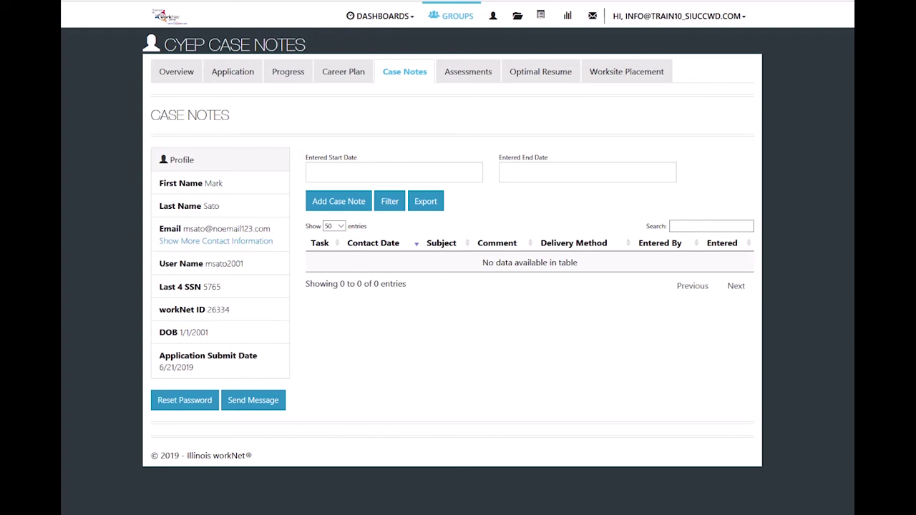
# Step: Add a General case note dated 6/21/2019 titled "Initial customer contact" describing the employment and assessment meeting, without sending a message or email
pyautogui.click(334, 204)
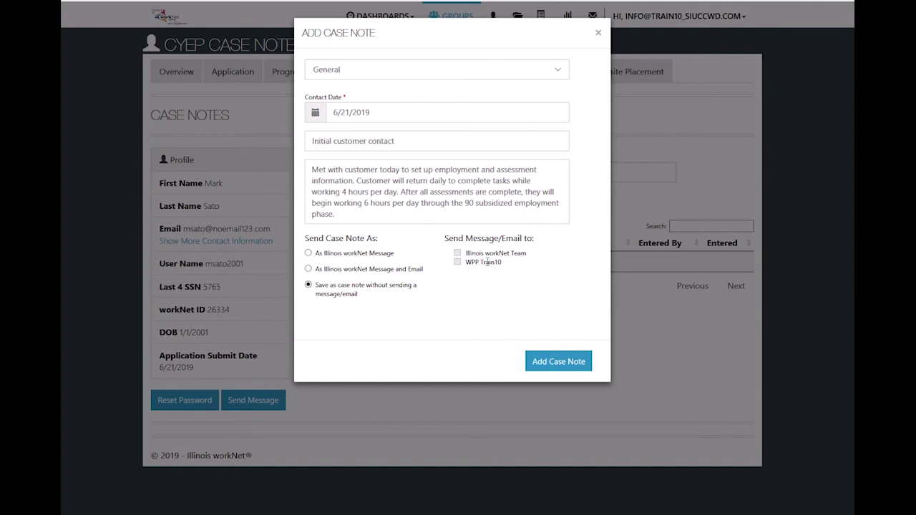
pyautogui.click(566, 364)
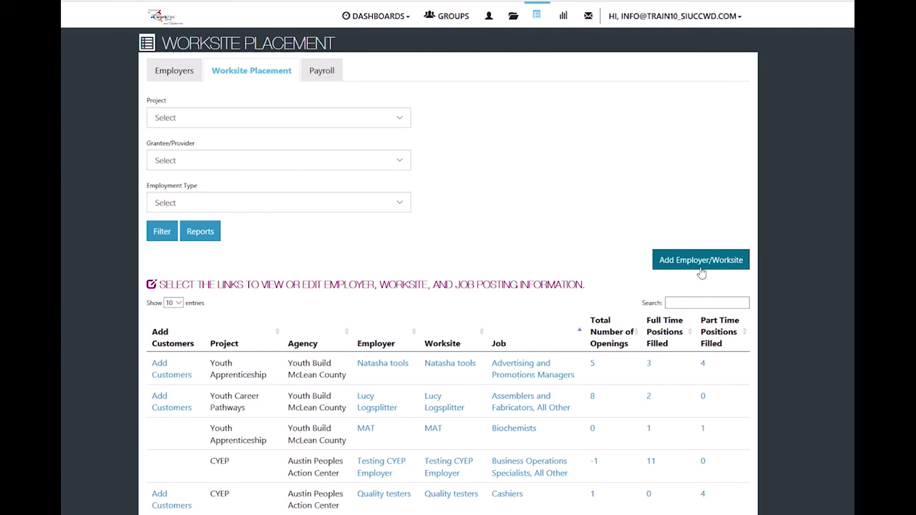
# Step: Look through the Worksite Placement list of employers, worksites, jobs, openings and filled positions
pyautogui.scroll(-3, 597, 286)
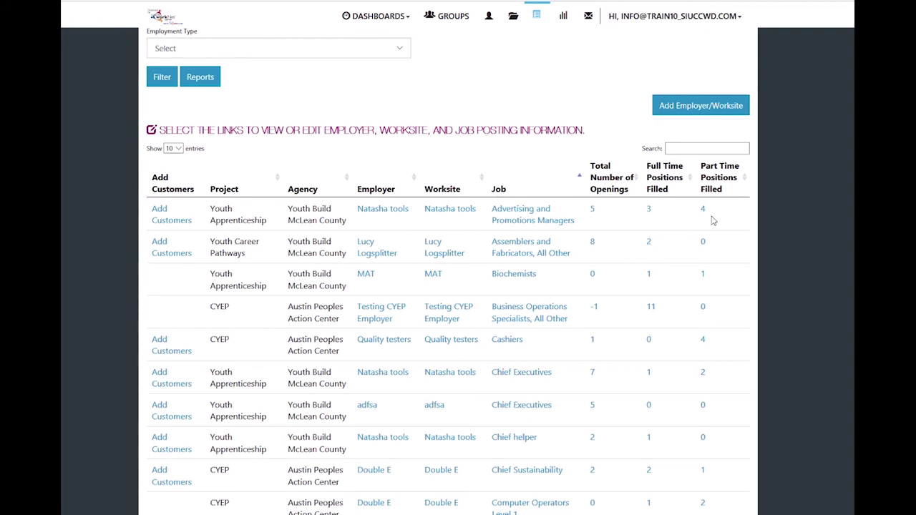
pyautogui.scroll(3, 420, 198)
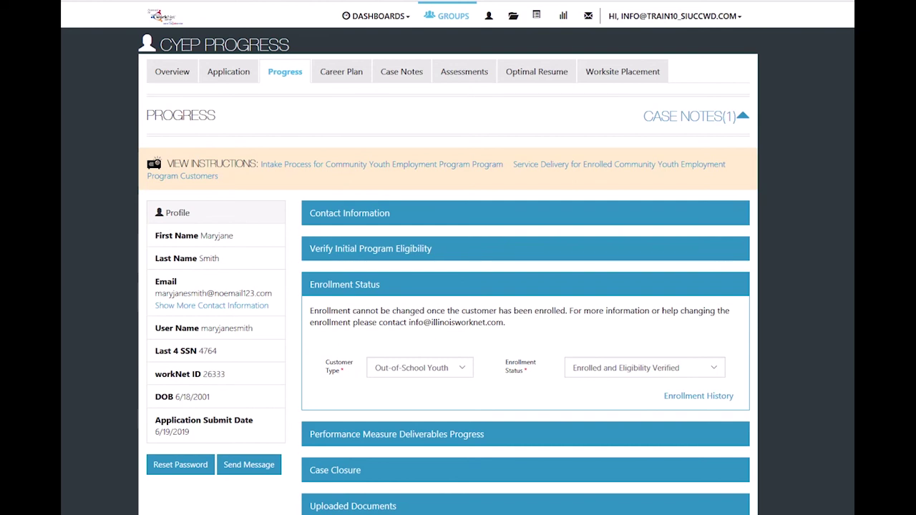
# Step: On the Progress page of the other enrolled customer, examine the Performance Measure Deliverables Progress items
pyautogui.scroll(-1, 413, 348)
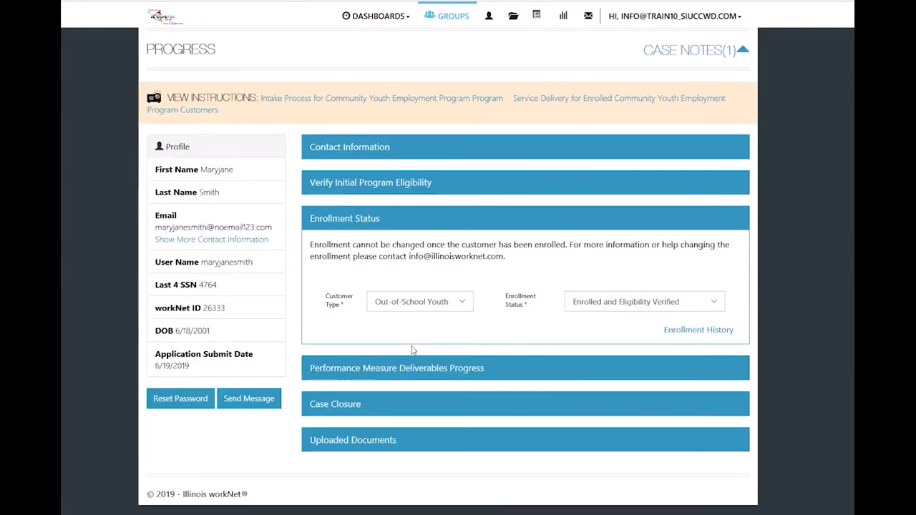
pyautogui.click(362, 368)
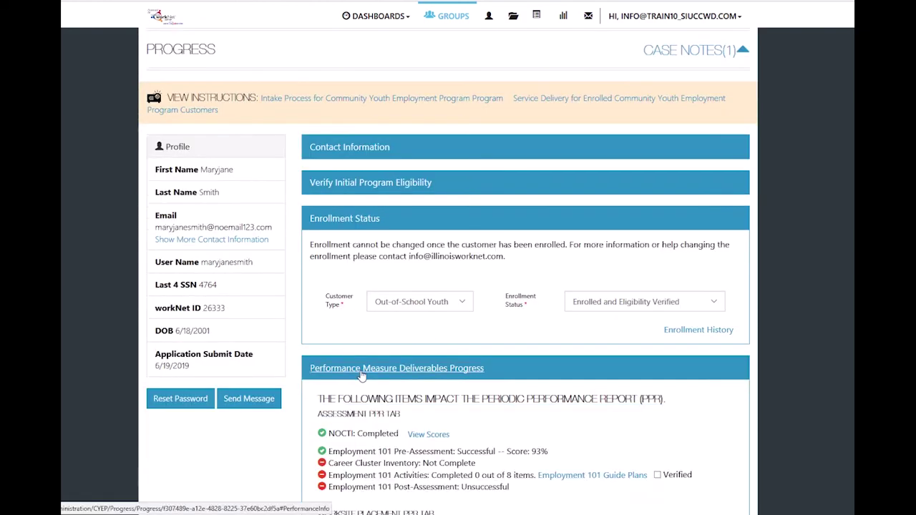
pyautogui.scroll(-3, 361, 376)
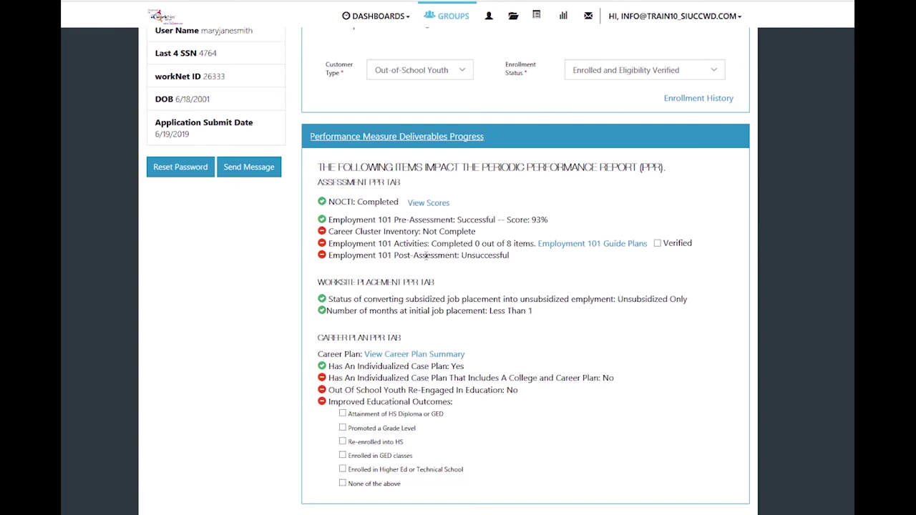
pyautogui.scroll(-2, 426, 256)
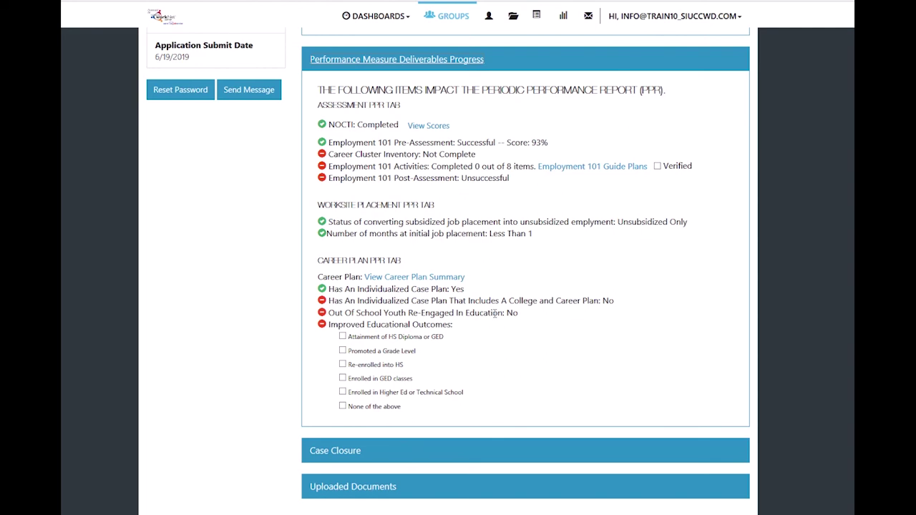
pyautogui.scroll(5, 494, 313)
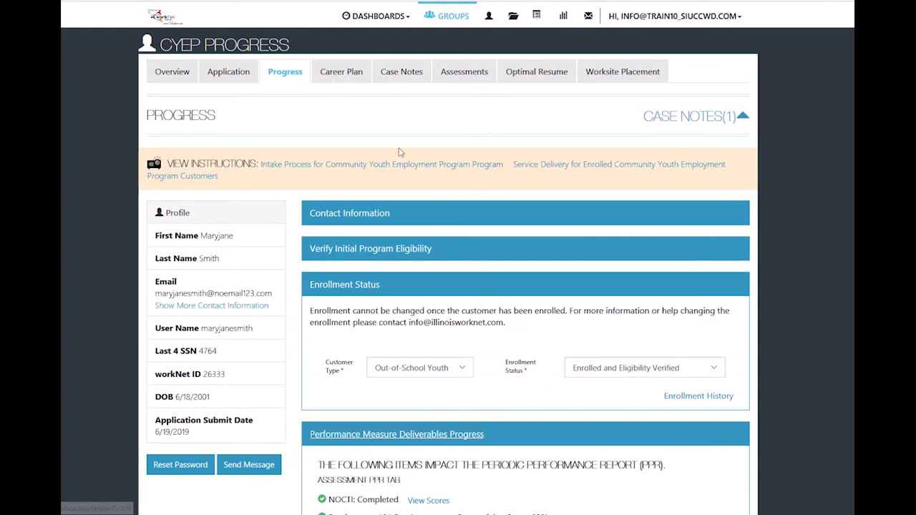
# Step: From Build a Plan in the Career Plan, open the planned service "Start permanent employment as part of this program" and check its worksite placement status options
pyautogui.click(349, 75)
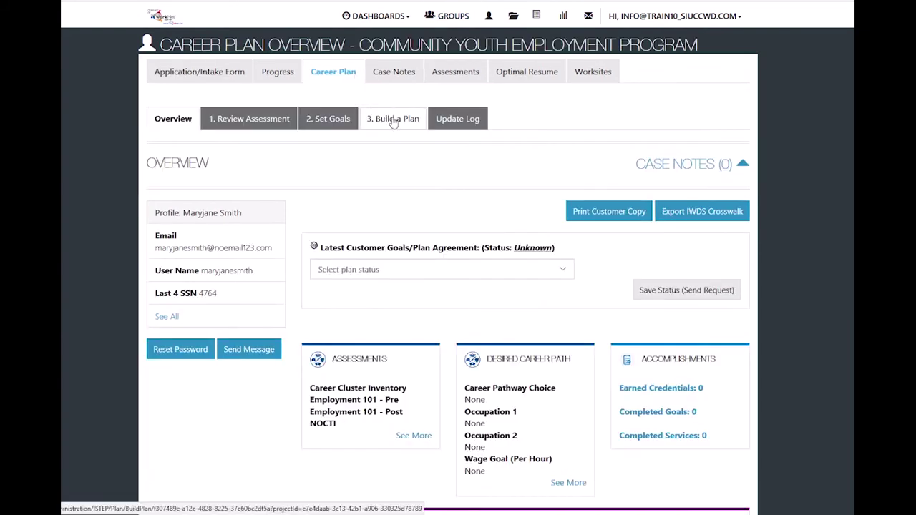
pyautogui.click(393, 121)
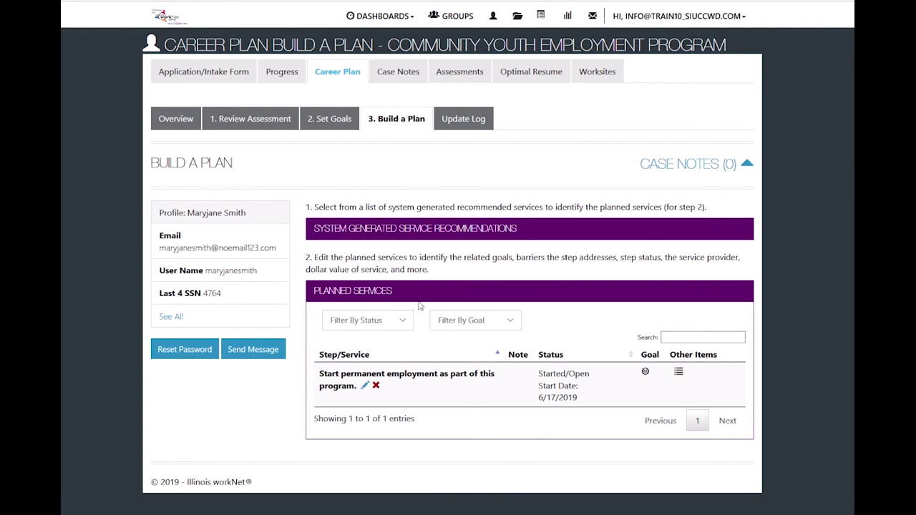
pyautogui.click(365, 387)
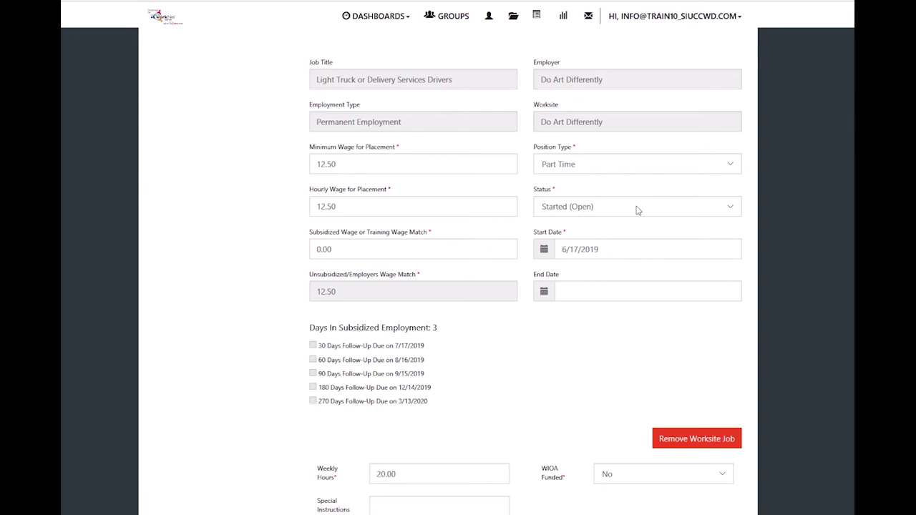
pyautogui.click(636, 208)
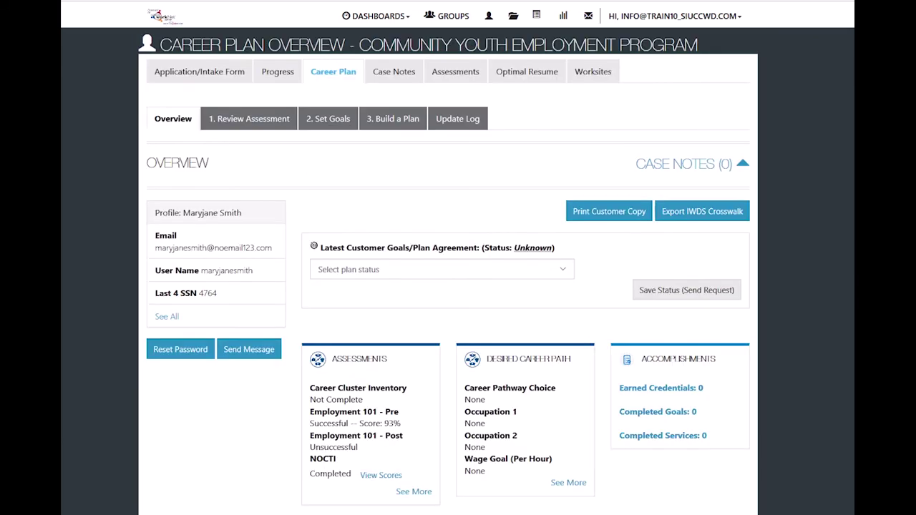
# Step: Update the "get GED" goal's service "Attend adult education and literacy classes" to Successful Completion with completion date 06/21/2019
pyautogui.scroll(-4, 213, 482)
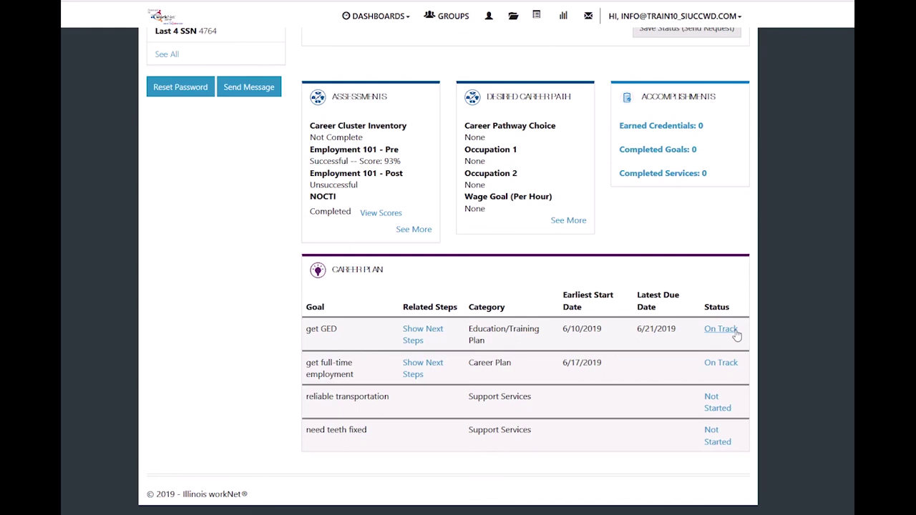
pyautogui.click(411, 334)
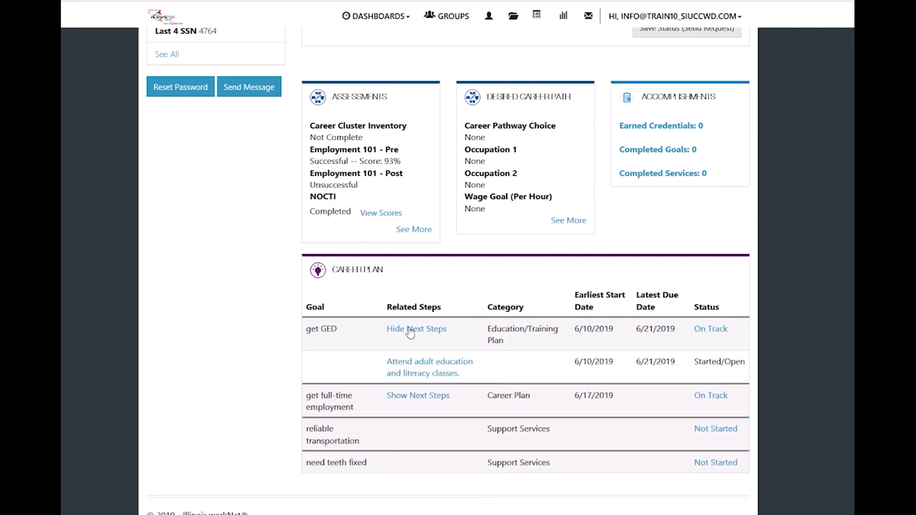
pyautogui.click(414, 367)
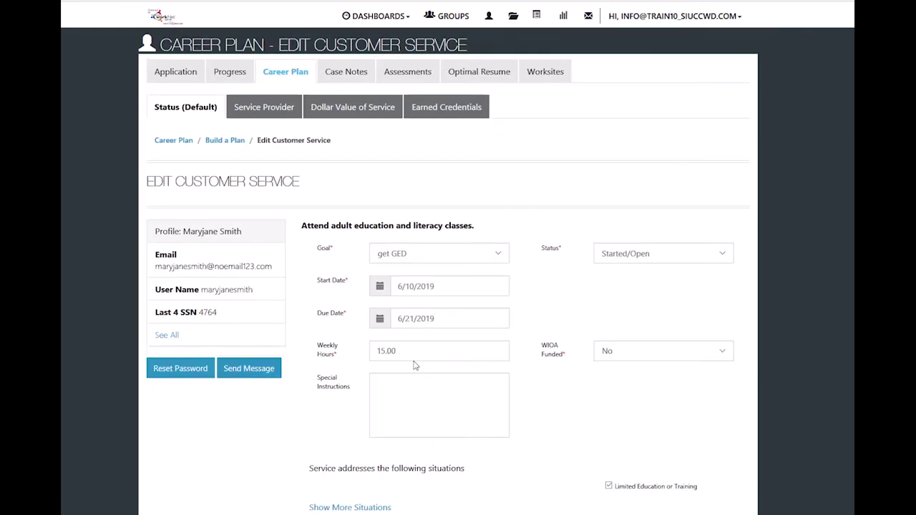
pyautogui.click(634, 259)
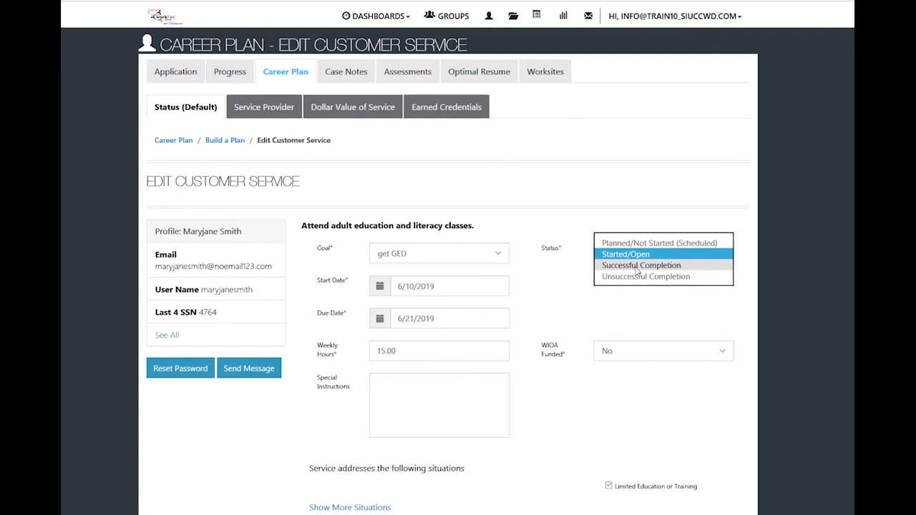
pyautogui.click(635, 266)
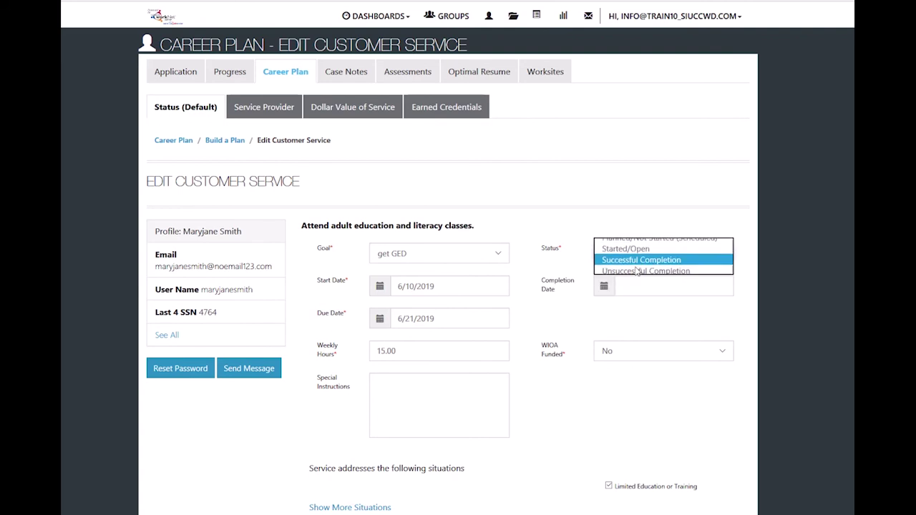
pyautogui.scroll(-3, 616, 300)
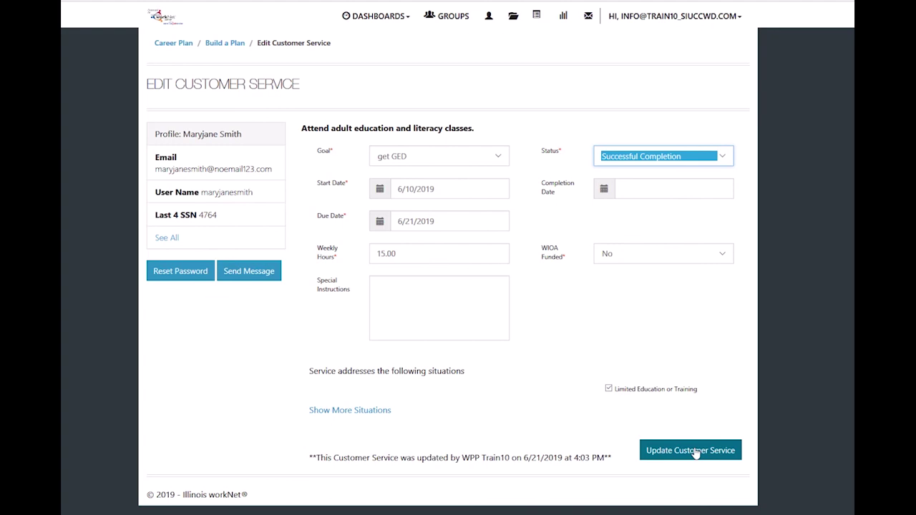
pyautogui.click(673, 188)
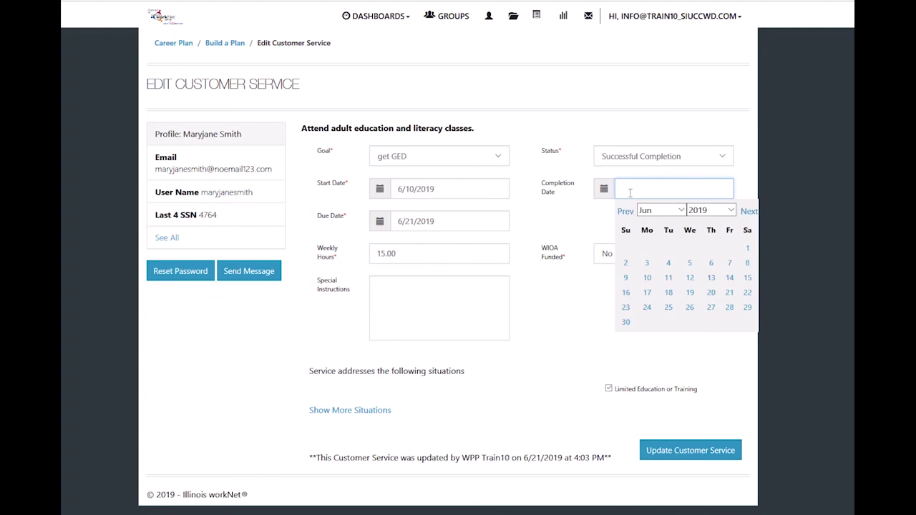
pyautogui.click(730, 293)
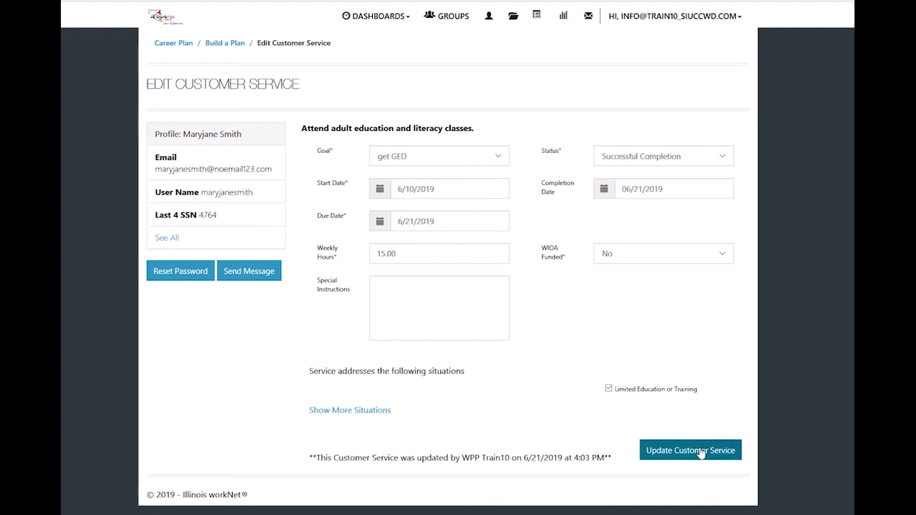
pyautogui.click(704, 457)
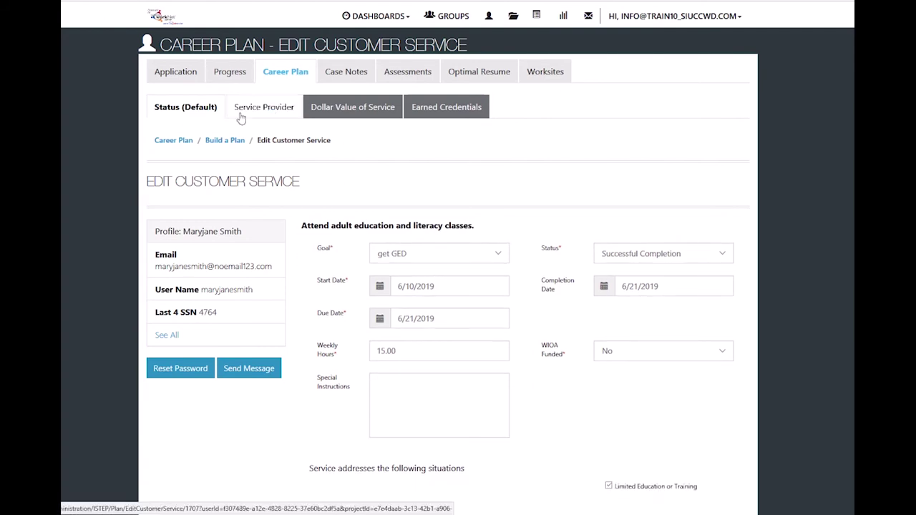
# Step: Return to the Career Plan overview and check the statuses of the goals, including "get full-time employment"
pyautogui.click(166, 141)
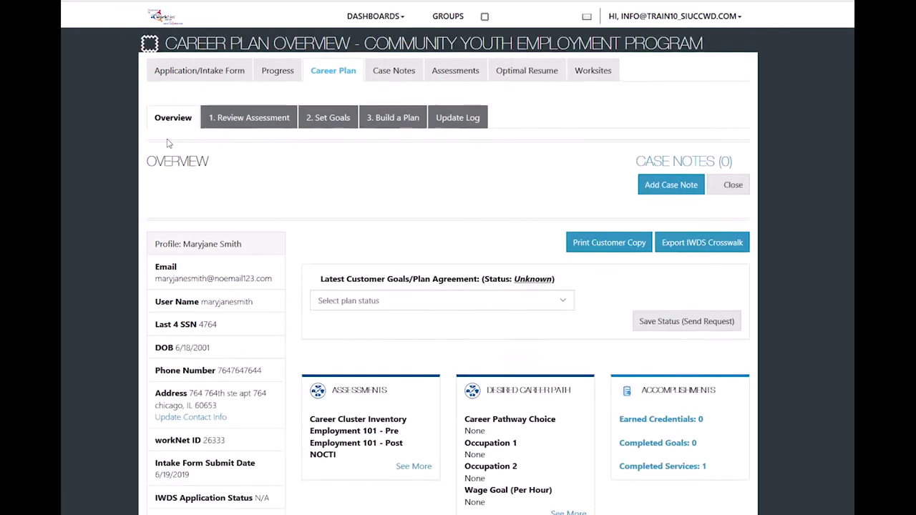
pyautogui.scroll(-3, 338, 384)
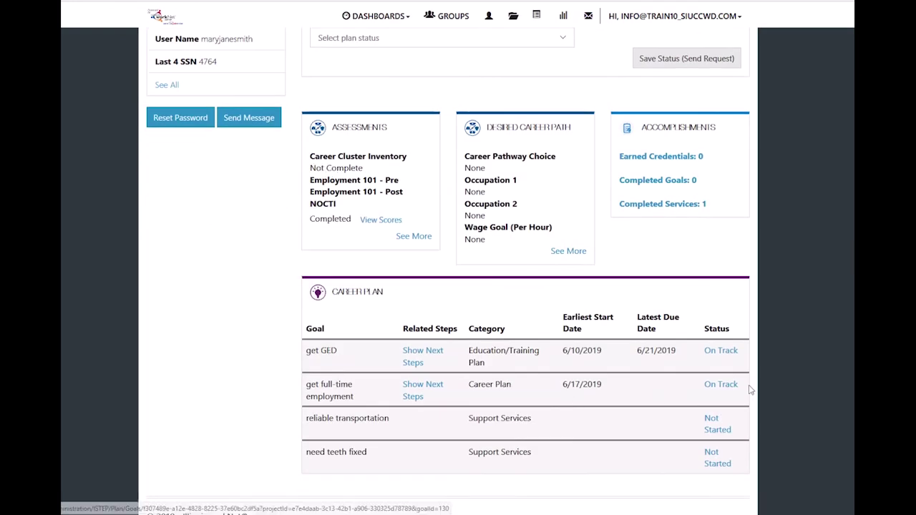
pyautogui.click(706, 392)
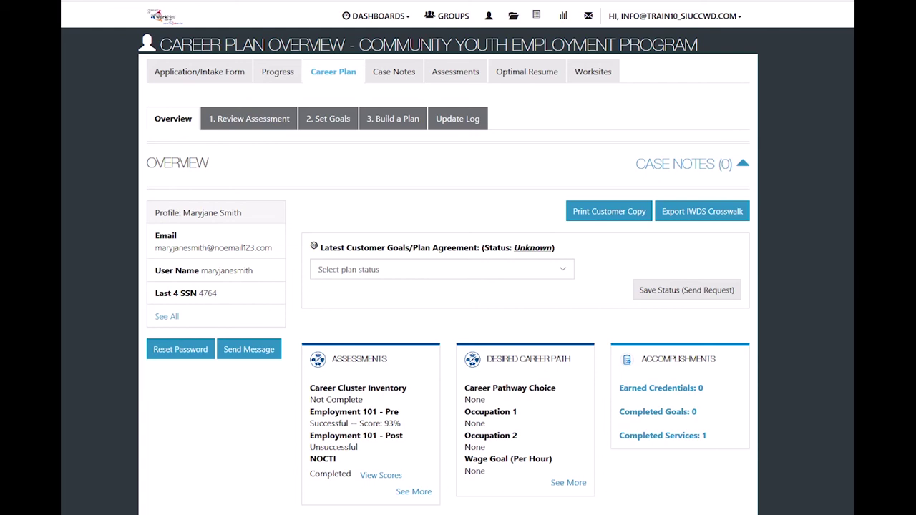
# Step: Review the Community Youth Employment Program dashboard's application, eligibility and enrollment sections and its Program Year filter for Austin Peoples Action Center
pyautogui.click(409, 21)
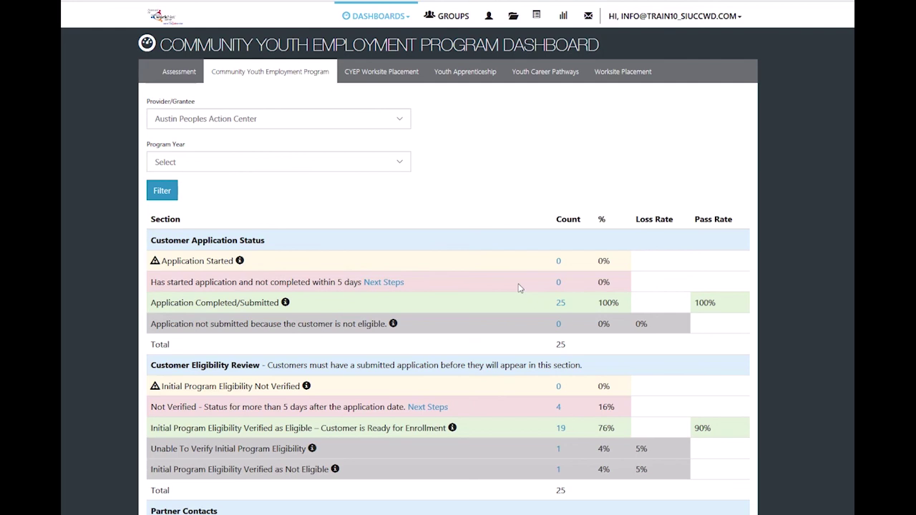
pyautogui.scroll(-2, 520, 288)
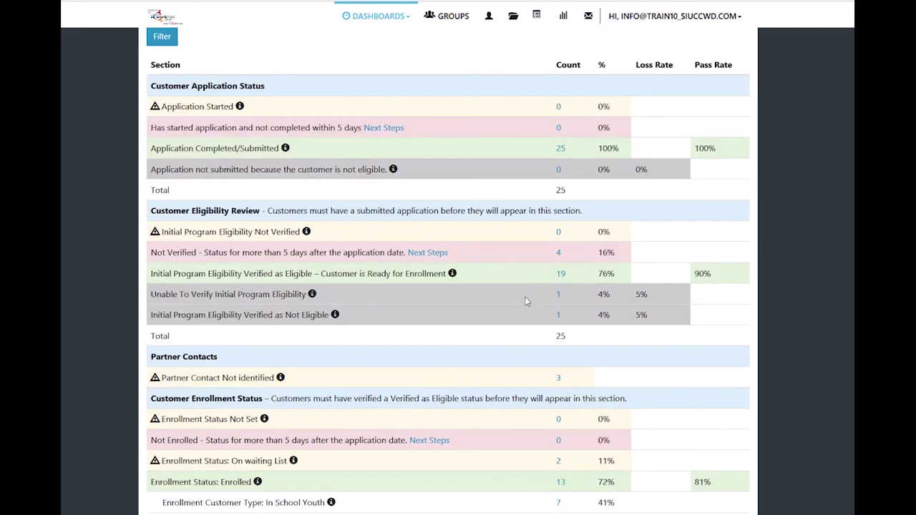
pyautogui.scroll(2, 525, 301)
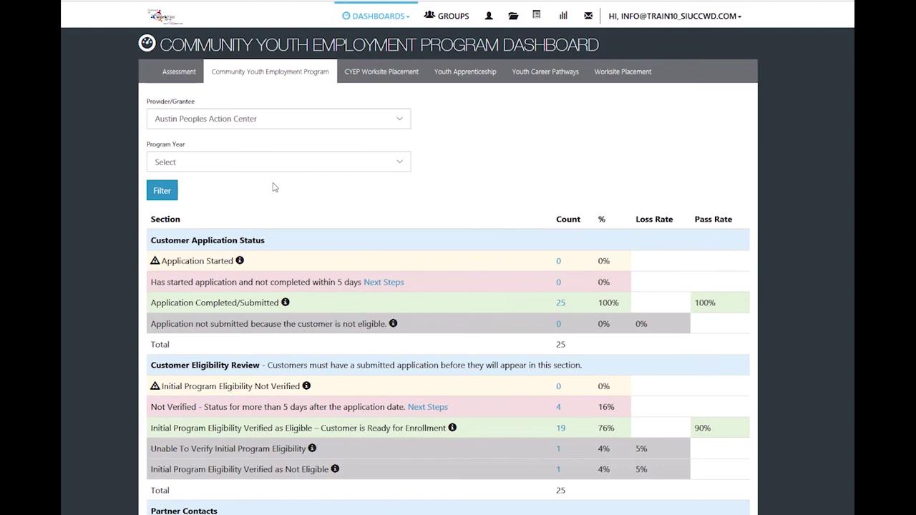
pyautogui.click(279, 162)
pyautogui.click(280, 167)
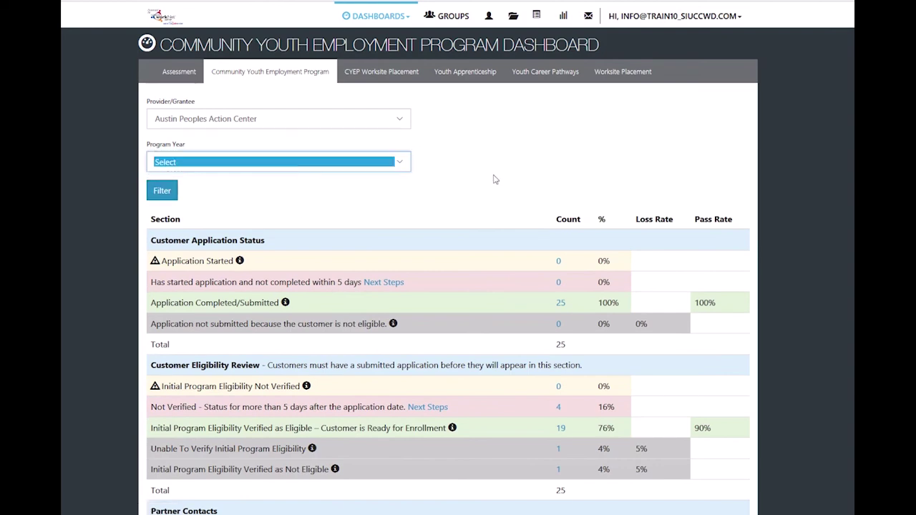
# Step: Review the employer and customer placement status sections of the CYEP Worksite Placement dashboard
pyautogui.click(372, 80)
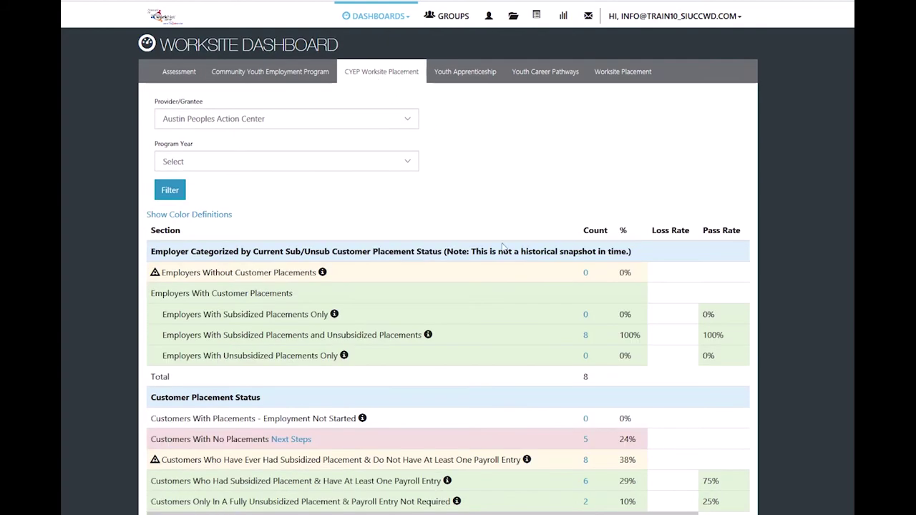
pyautogui.scroll(-2, 503, 247)
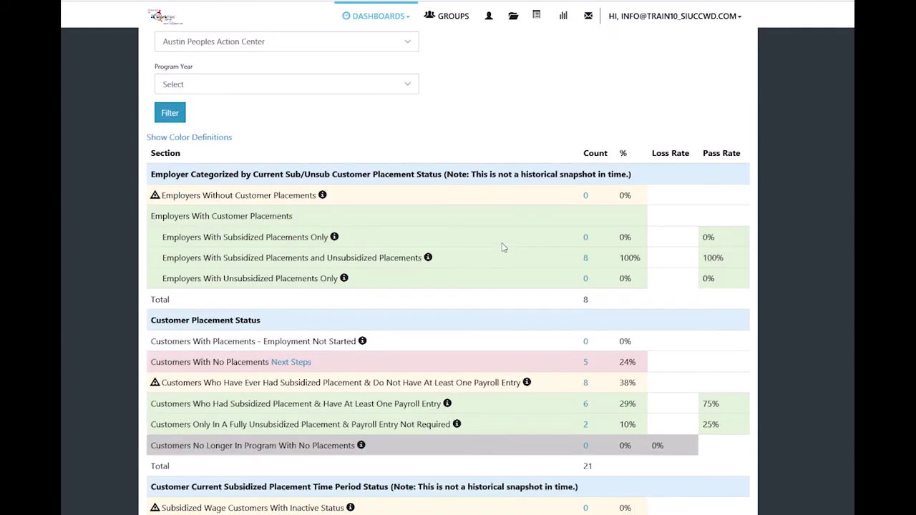
pyautogui.scroll(-4, 502, 247)
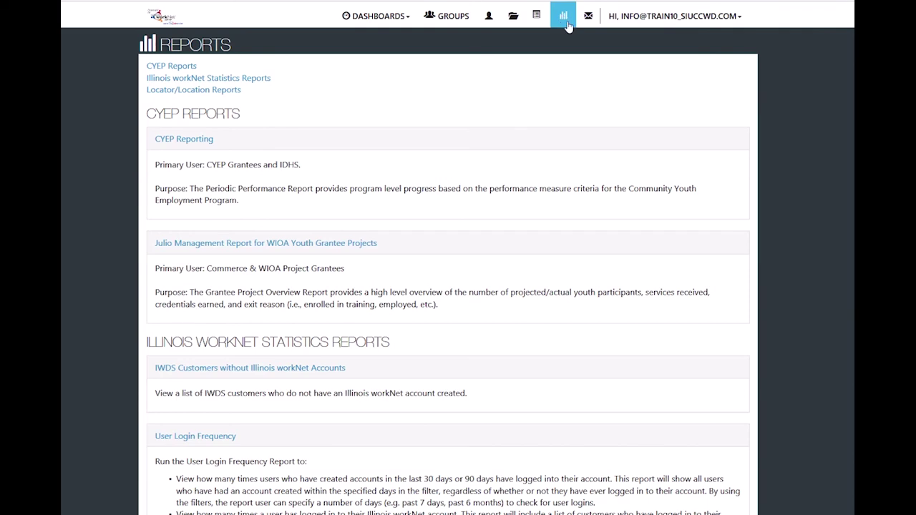
# Step: Examine the CYEP Reporting enrollment measures for Program Year 2019 and open the cumulative program-year figure for Eligibility Not Verified
pyautogui.click(197, 143)
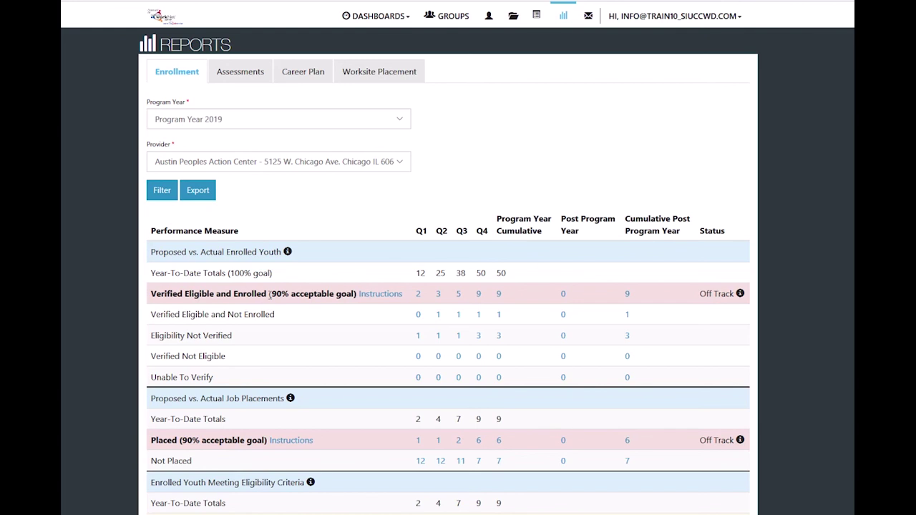
pyautogui.scroll(-3, 270, 296)
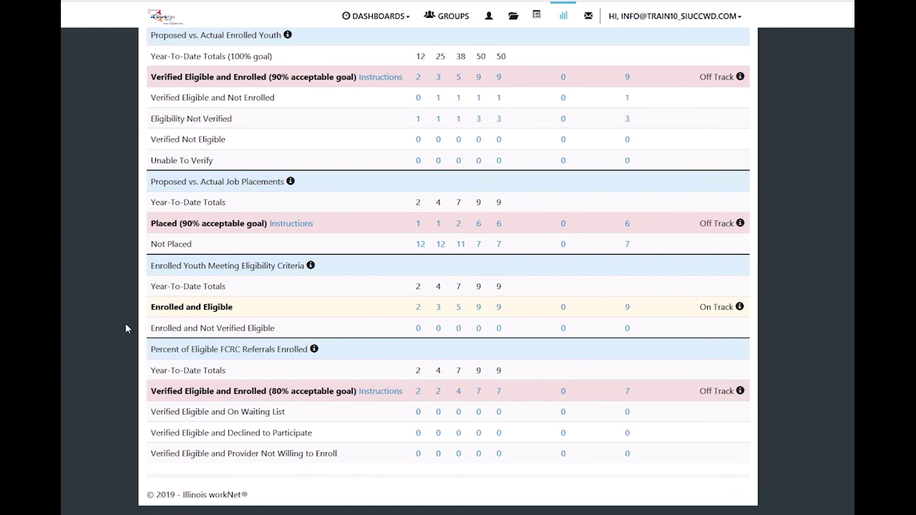
pyautogui.scroll(1, 126, 323)
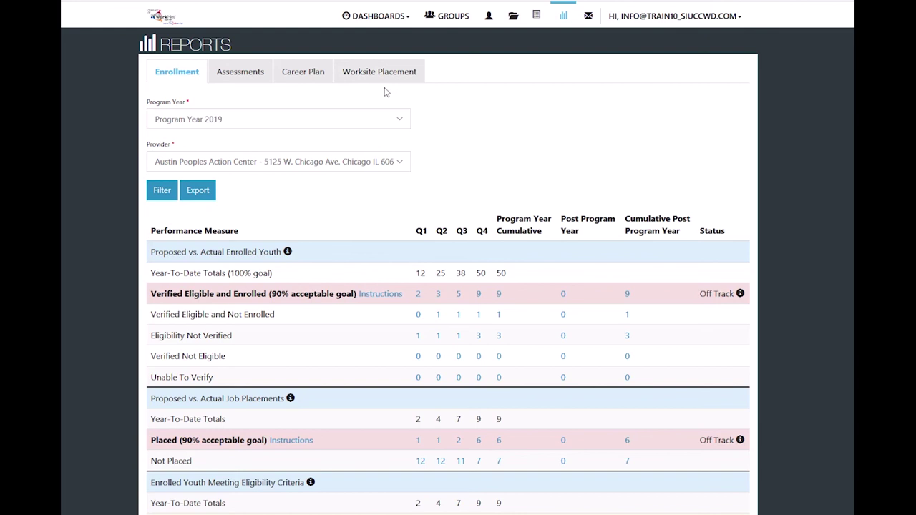
pyautogui.click(499, 337)
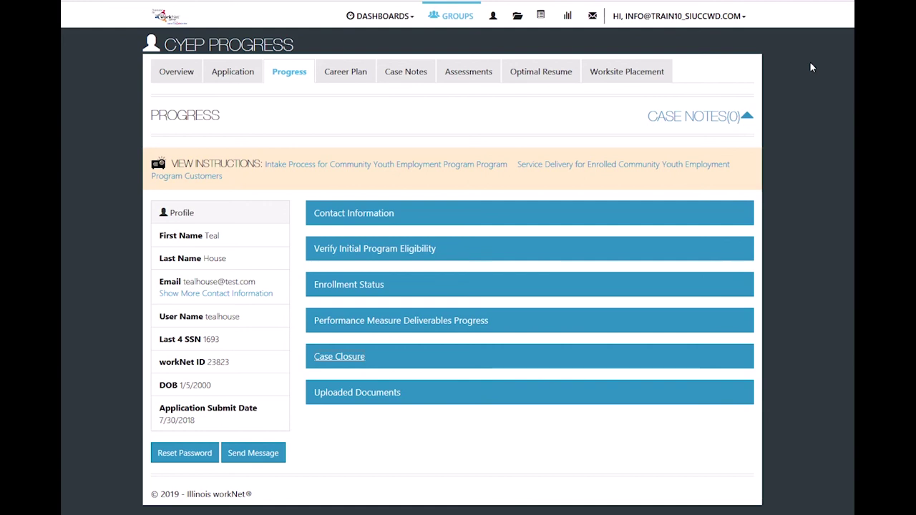
# Step: Under Case Closure, end the youth's participation with the reason "Youth is employed and follow-up is complete." and confirm closing the customer's case
pyautogui.click(341, 358)
pyautogui.scroll(-2, 480, 342)
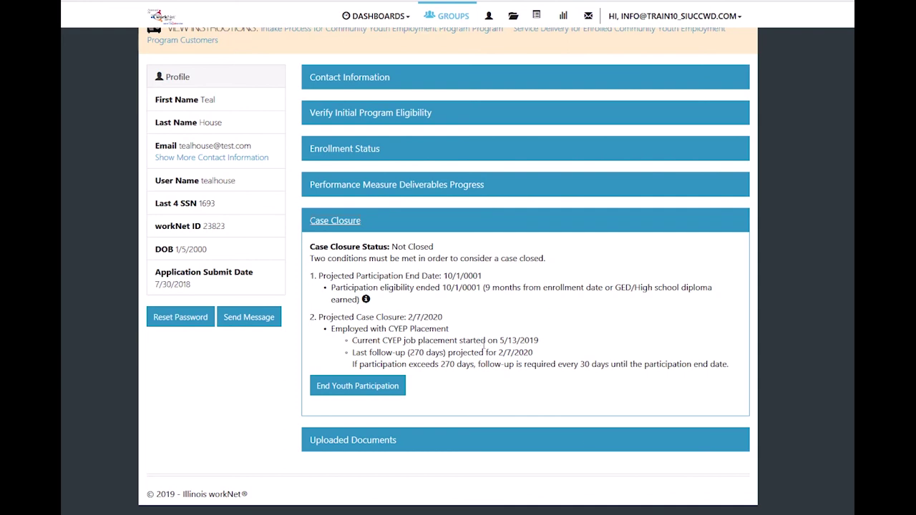
pyautogui.click(340, 391)
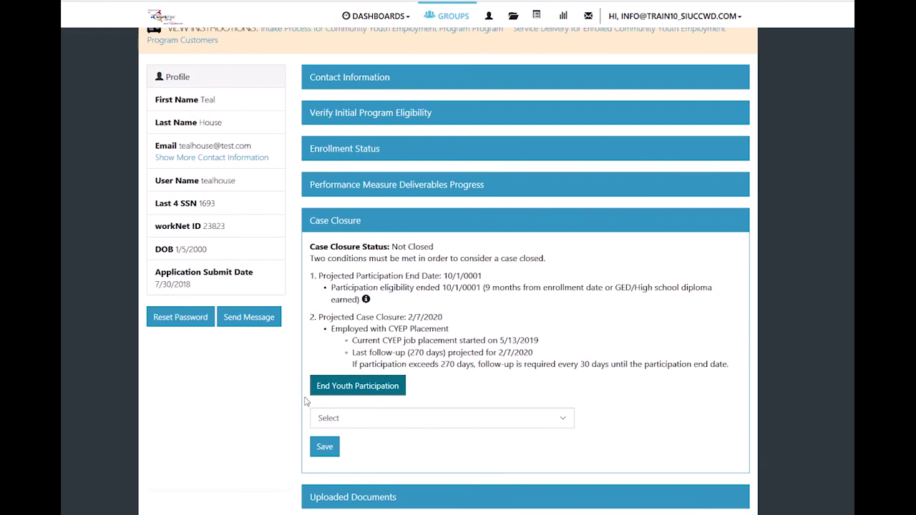
pyautogui.scroll(-1, 308, 401)
pyautogui.click(348, 361)
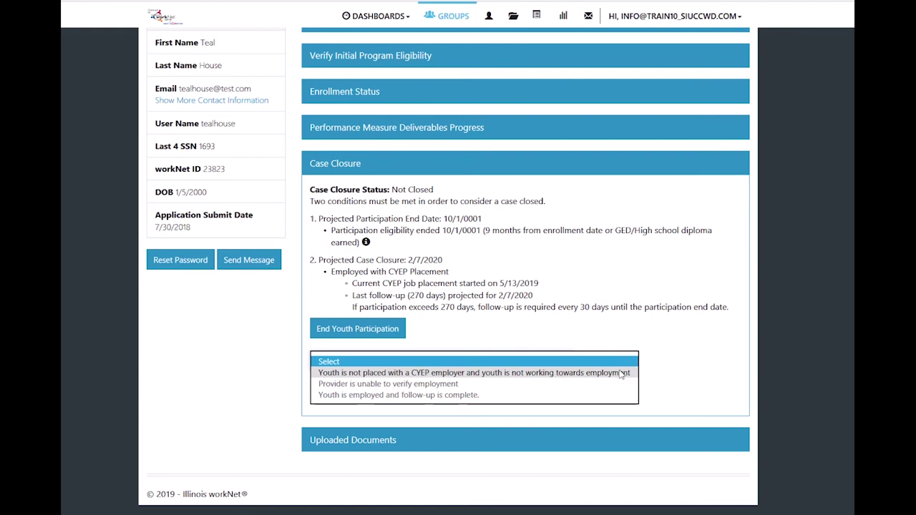
pyautogui.click(493, 396)
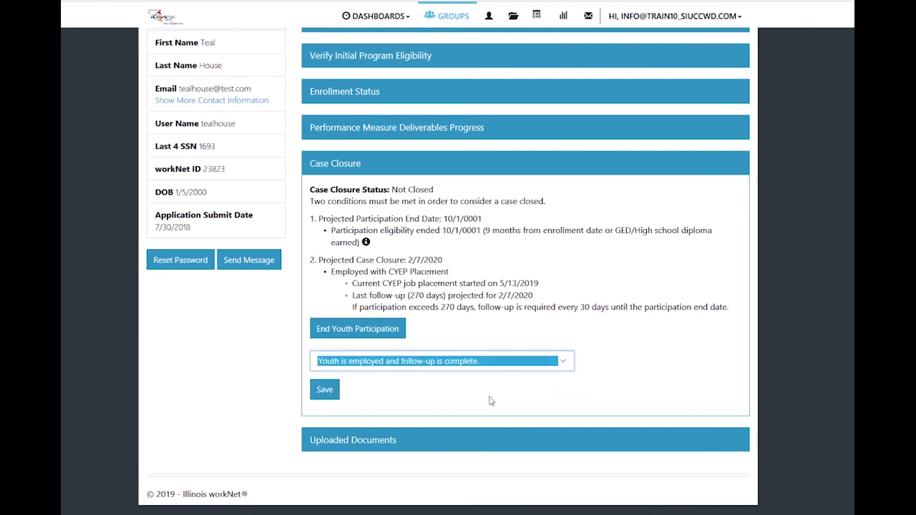
pyautogui.click(324, 390)
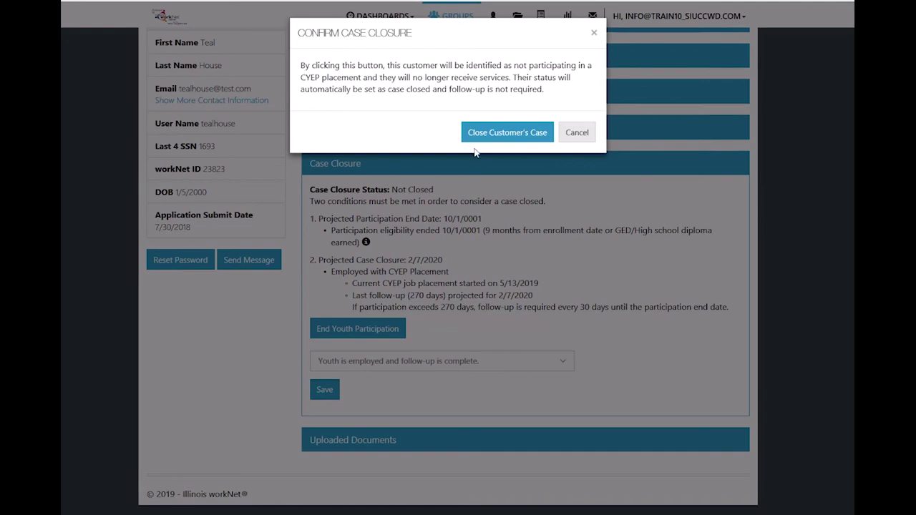
pyautogui.click(529, 134)
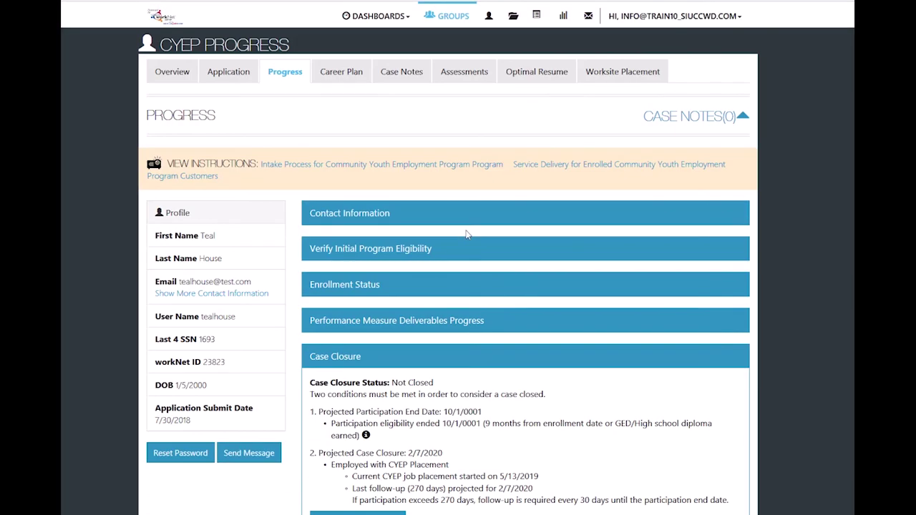
pyautogui.click(341, 365)
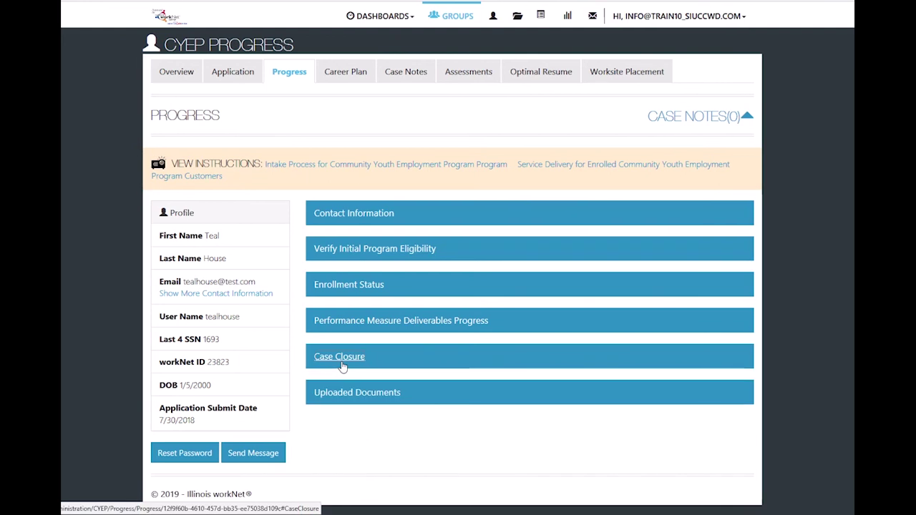